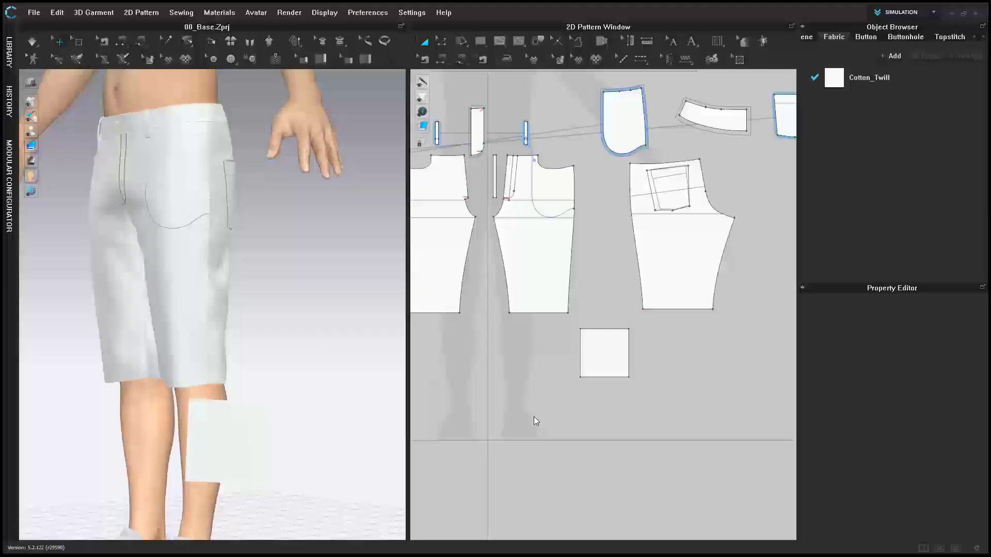
- Clone the separate square pattern piece as an internal shape straddling the front leg's side seam
scroll(254, 347, down, 5)
scroll(249, 348, up, 3)
scroll(636, 367, up, 5)
click(636, 367)
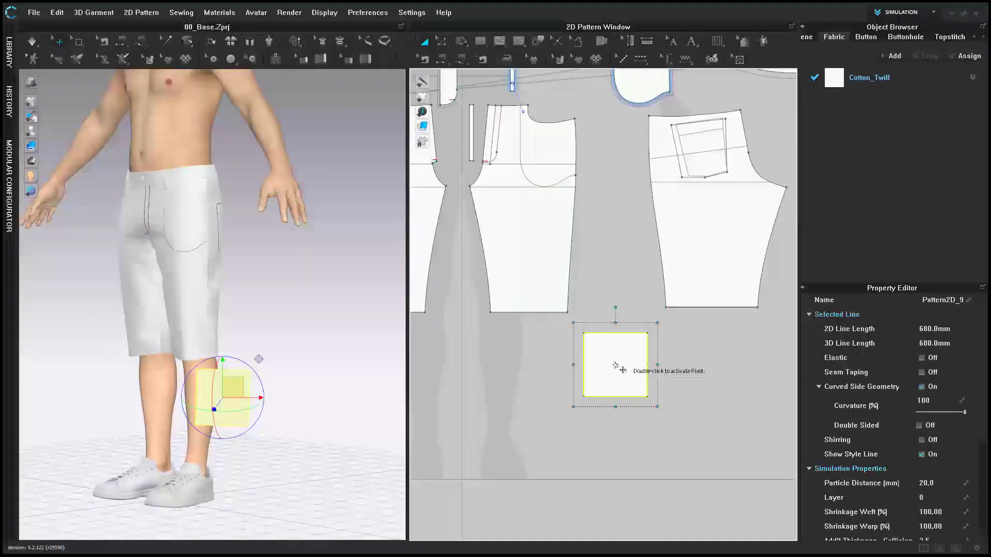
right_click(593, 365)
click(635, 205)
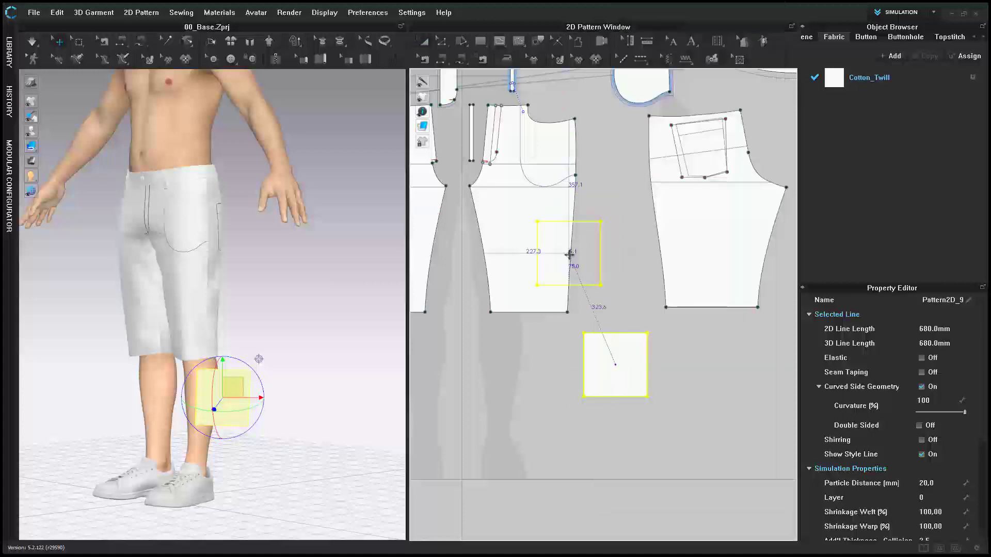
click(532, 235)
scroll(511, 211, up, 3)
mouse_move(490, 189)
mouse_down()
mouse_move(551, 207)
mouse_move(562, 181)
mouse_move(523, 213)
mouse_up()
scroll(568, 192, up, 2)
scroll(192, 341, up, 5)
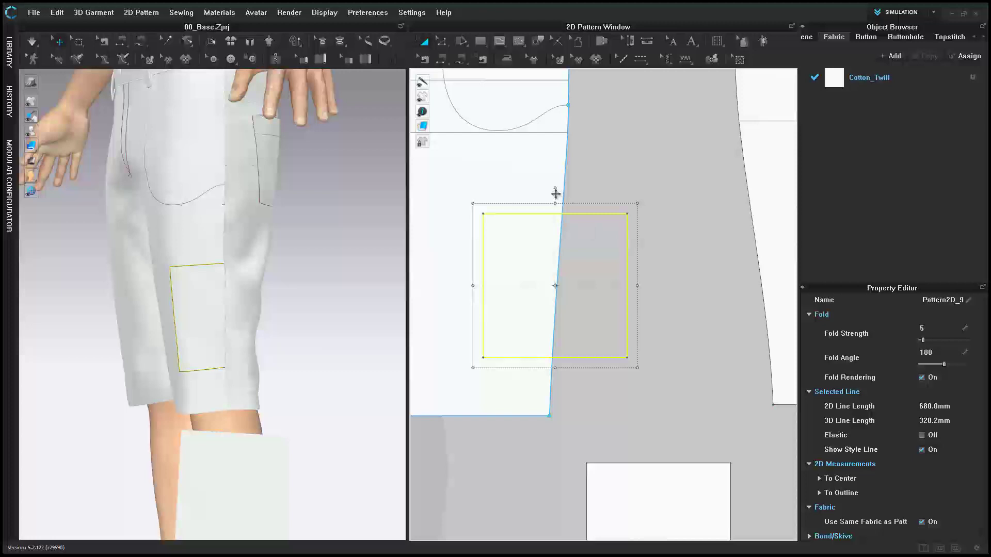
click(601, 186)
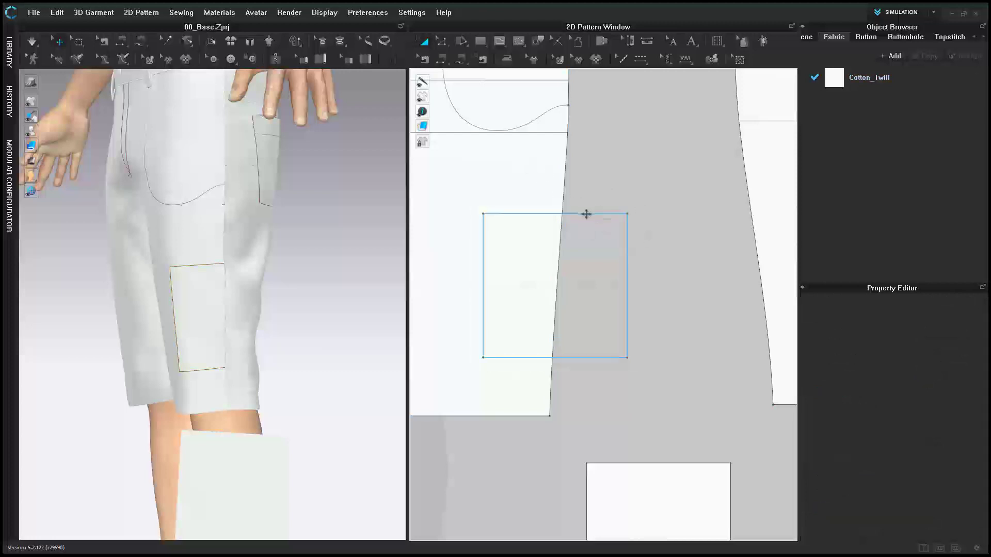
- Add points where the internal square crosses the front leg's side seam and draw an internal line between them
click(564, 234)
right_click(557, 241)
click(588, 308)
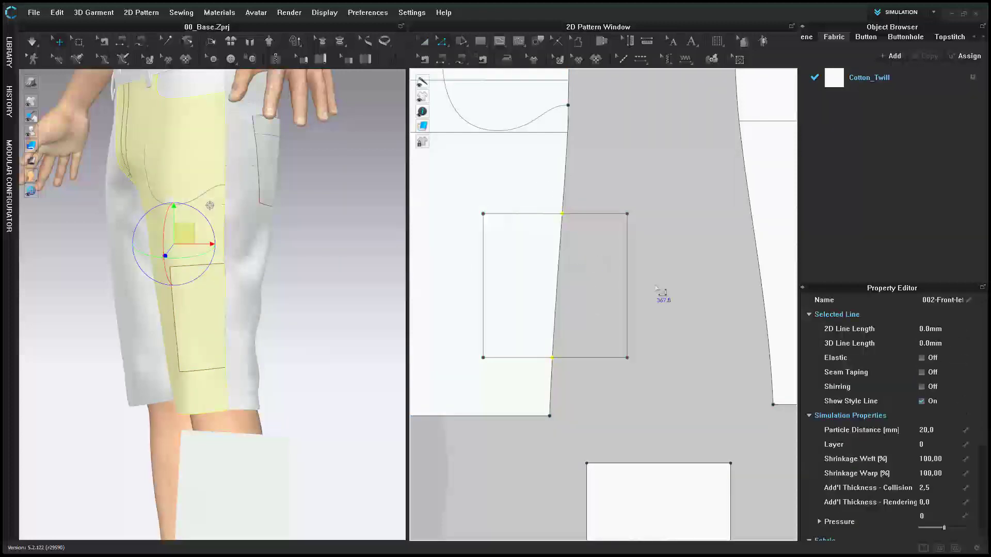
scroll(589, 260, up, 3)
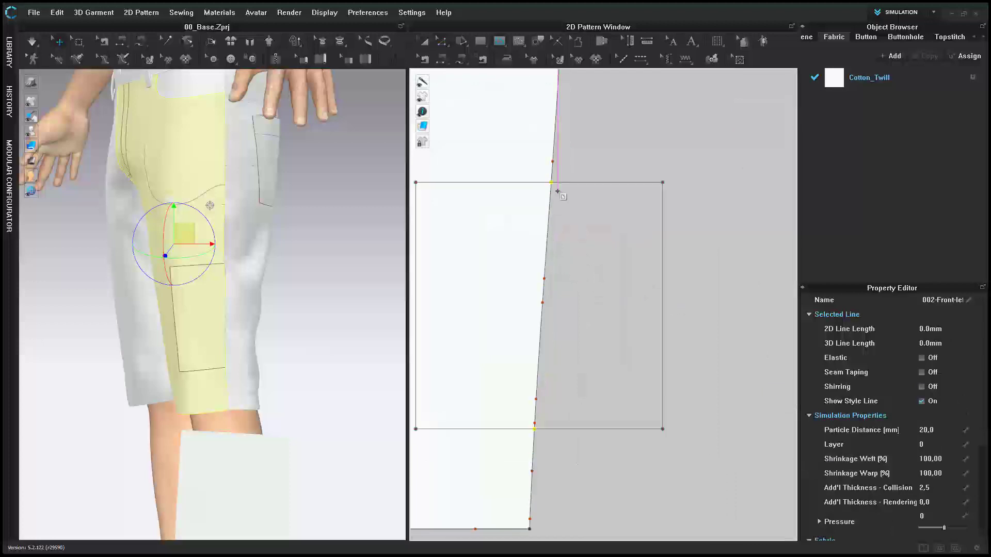
double_click(535, 429)
- Rotate the front leg piece to the Y-axis using the line between its two side-seam points
click(424, 42)
click(496, 116)
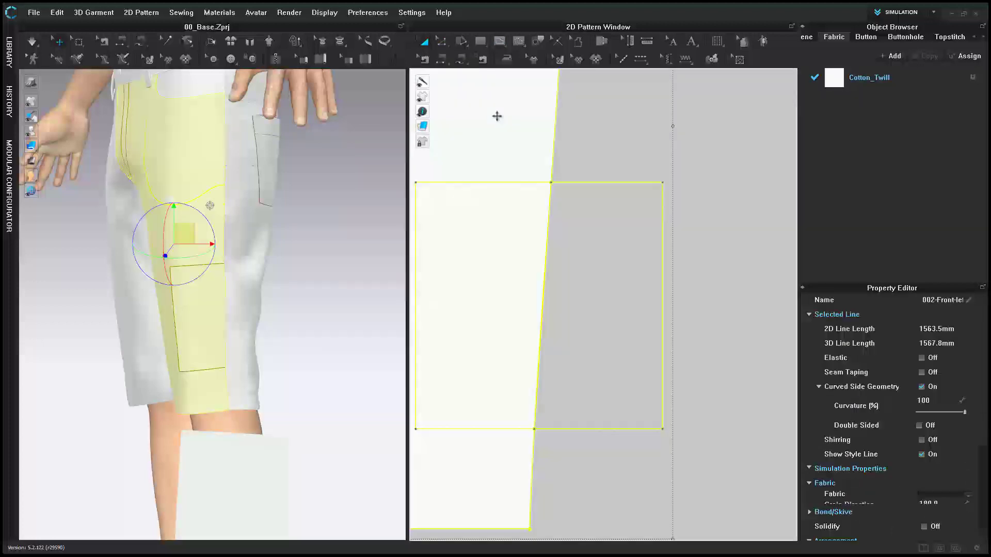
right_click(495, 116)
mouse_move(557, 437)
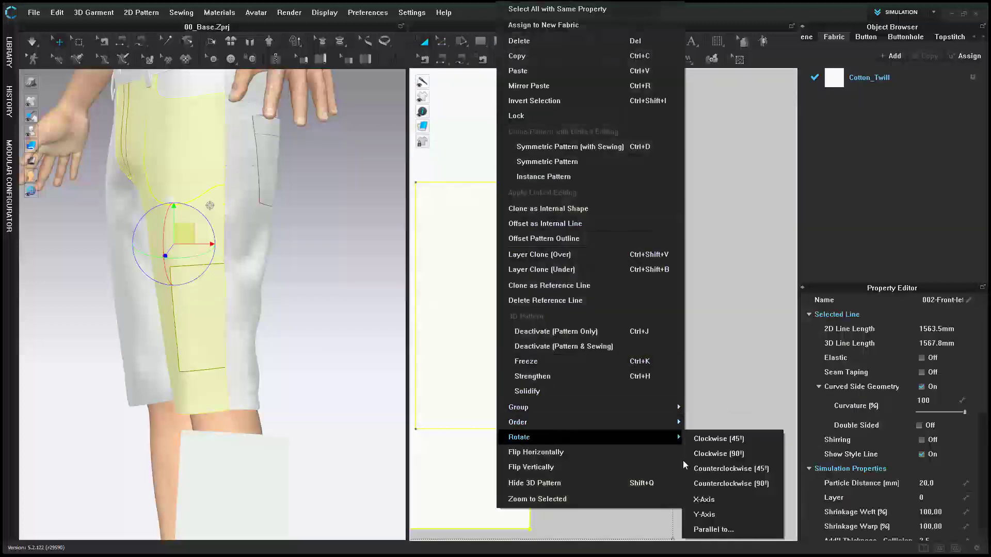
click(703, 513)
scroll(551, 325, up, 3)
click(545, 333)
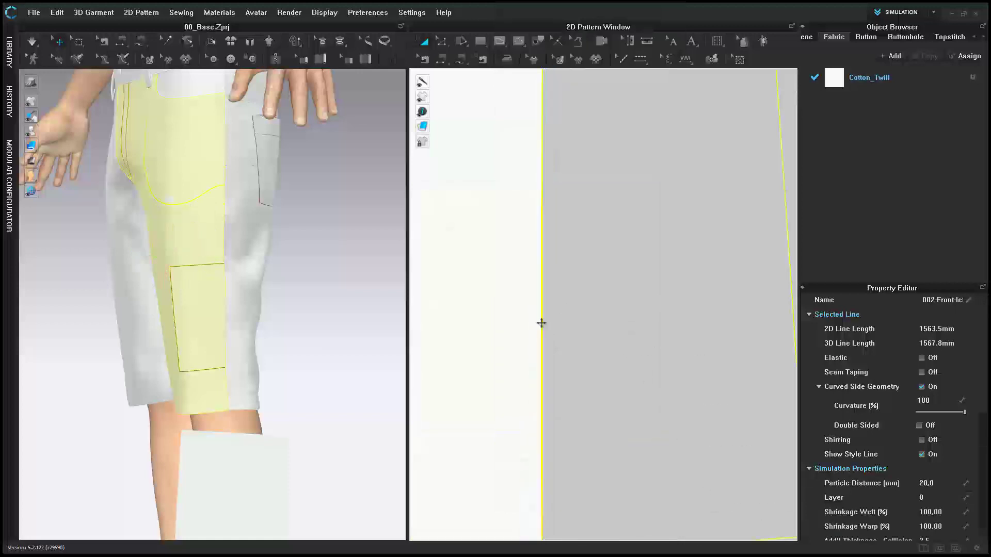
- Rotate the internal square to the Y-axis so its sides run parallel to the straightened side seam
scroll(542, 323, down, 5)
middle_drag(559, 276, 570, 202)
click(649, 230)
right_click(527, 182)
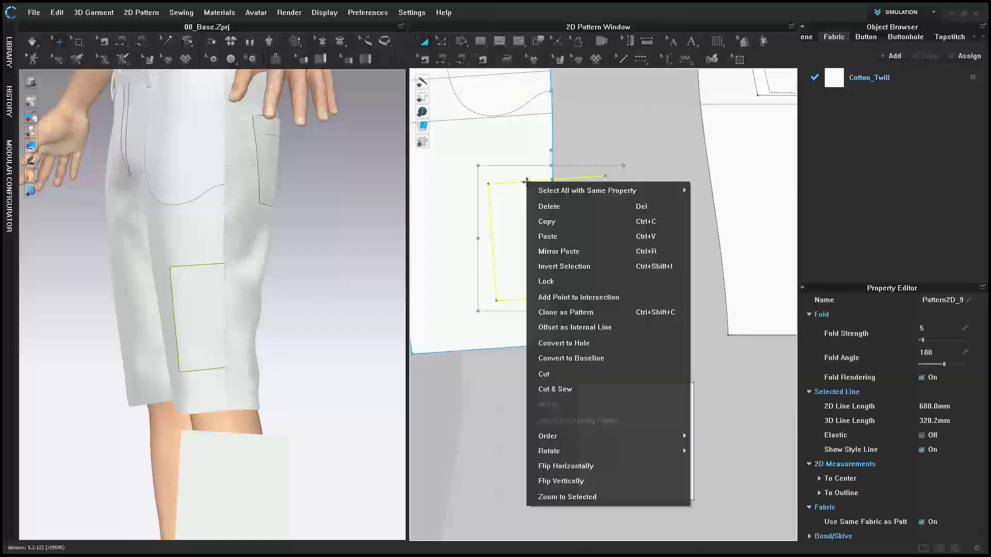
mouse_move(583, 452)
click(707, 513)
click(610, 242)
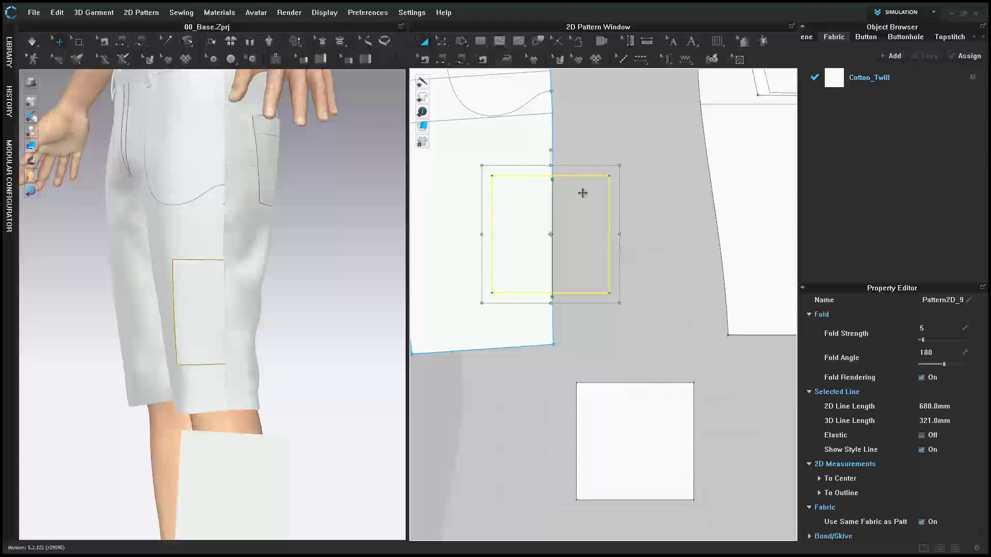
- Move the internal square so its top edge meets the upper point on the front leg's side seam
scroll(569, 186, up, 6)
drag(533, 134, 549, 146)
scroll(549, 146, down, 4)
- Split the internal square's top edge and move the new point onto the front leg's side seam
key(z)
right_click(586, 146)
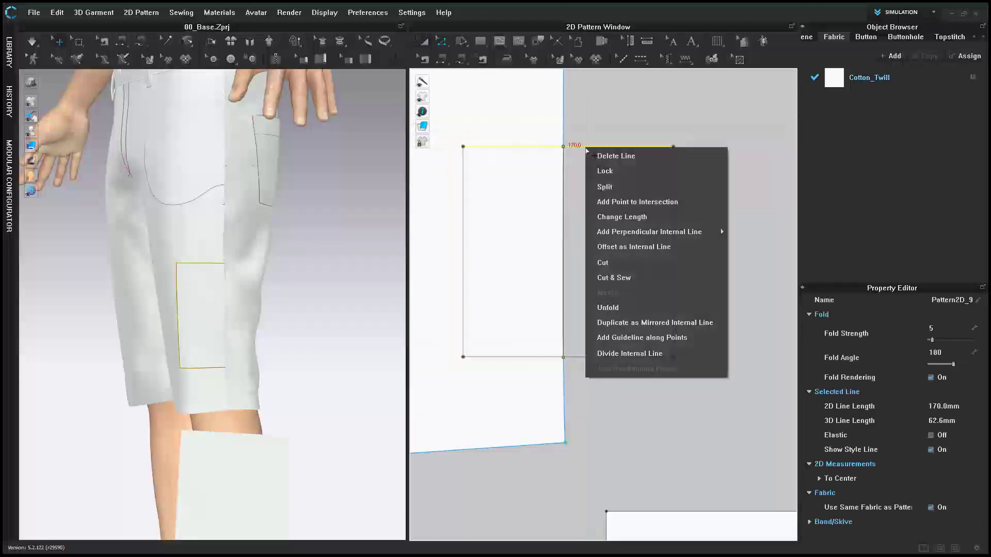
click(607, 187)
drag(527, 136, 371, 99)
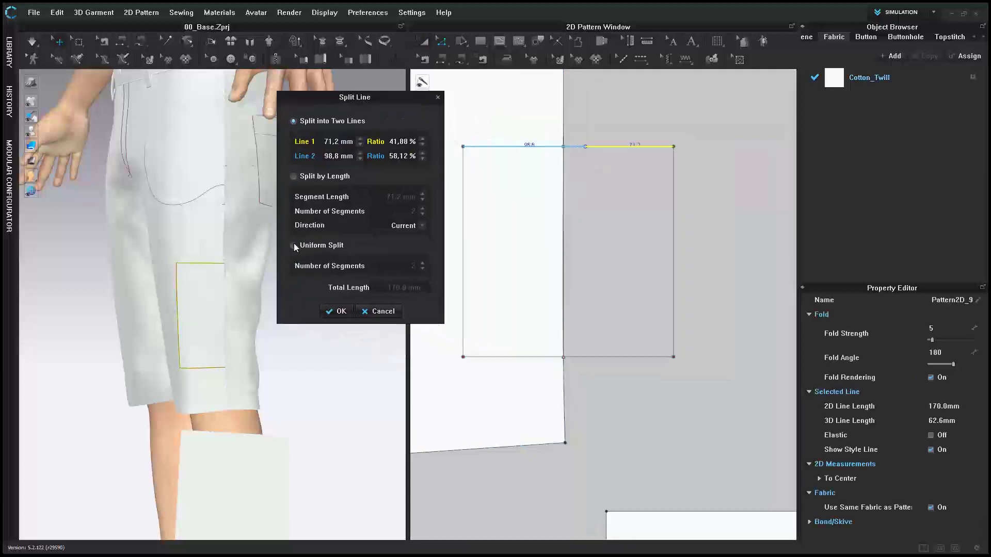
click(345, 315)
scroll(560, 158, up, 2)
drag(590, 144, 580, 146)
scroll(580, 146, down, 5)
click(646, 321)
- Delete the lower side-seam point that sits off the internal square's bottom edge on the front leg
scroll(577, 290, up, 4)
scroll(582, 293, up, 4)
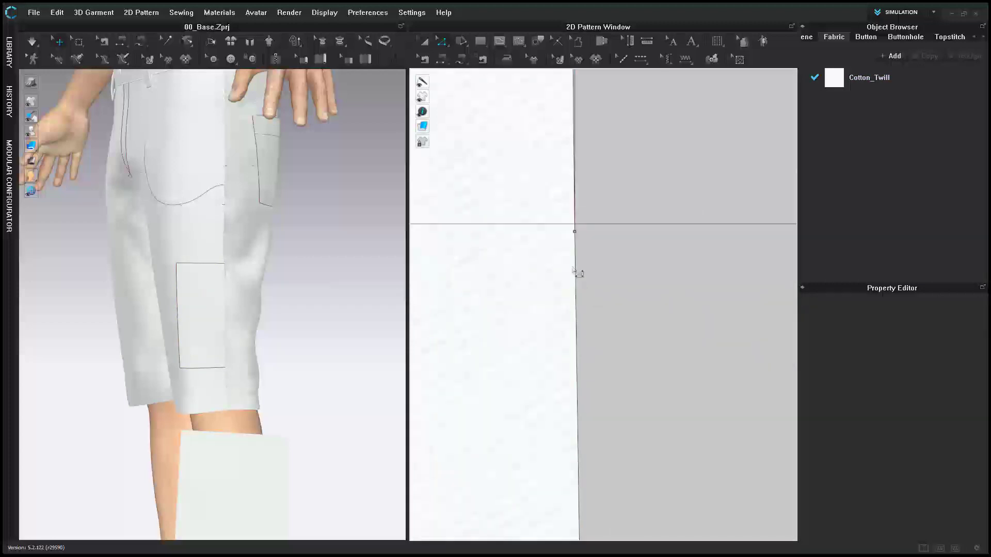
click(574, 268)
click(595, 248)
right_click(575, 232)
click(599, 331)
- Add an intersection point on the front leg's side seam where the internal square's bottom edge crosses it
scroll(583, 250, down, 5)
click(584, 212)
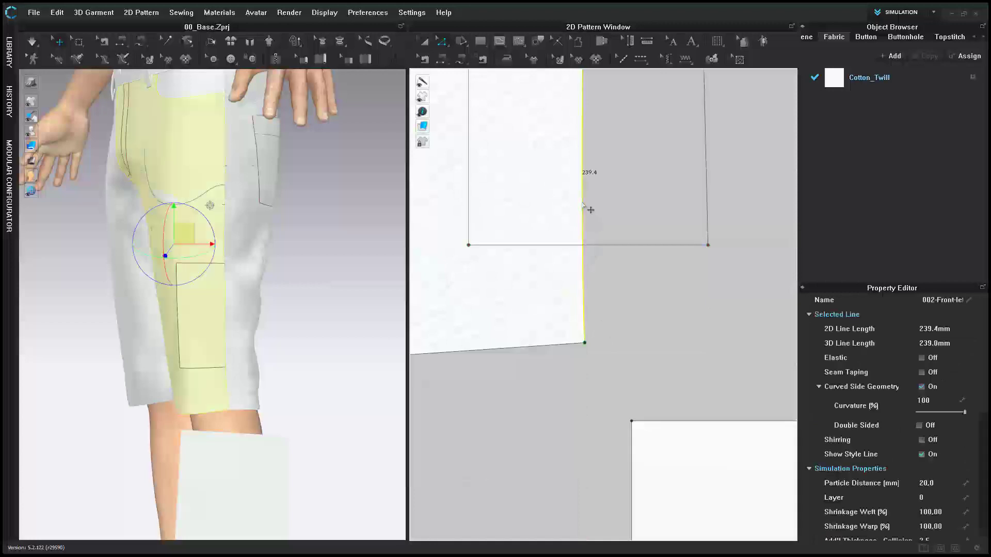
right_click(580, 202)
click(615, 272)
scroll(589, 250, up, 5)
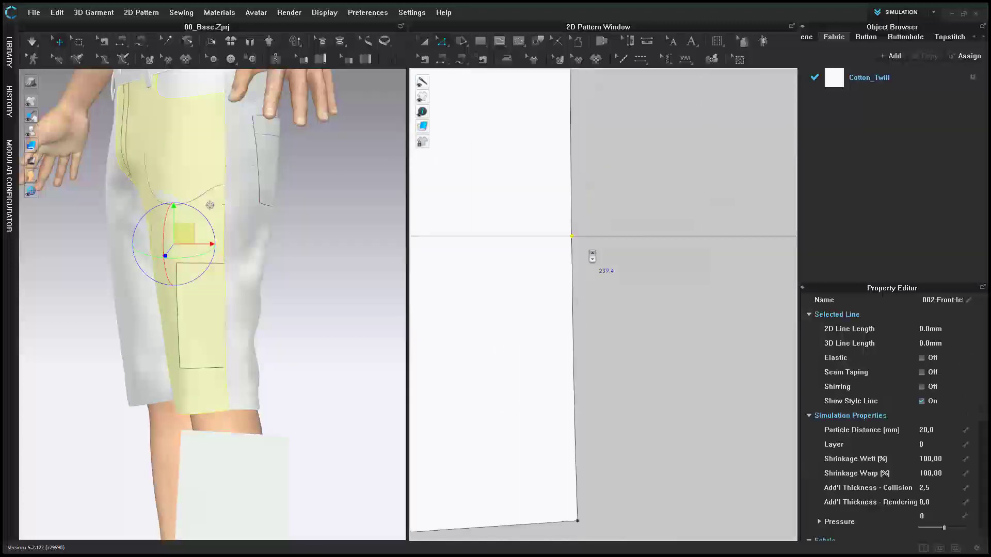
click(591, 251)
- Add an intersection point to the internal square's bottom edge at the side seam and check its top and bottom segments
scroll(593, 256, down, 4)
right_click(596, 251)
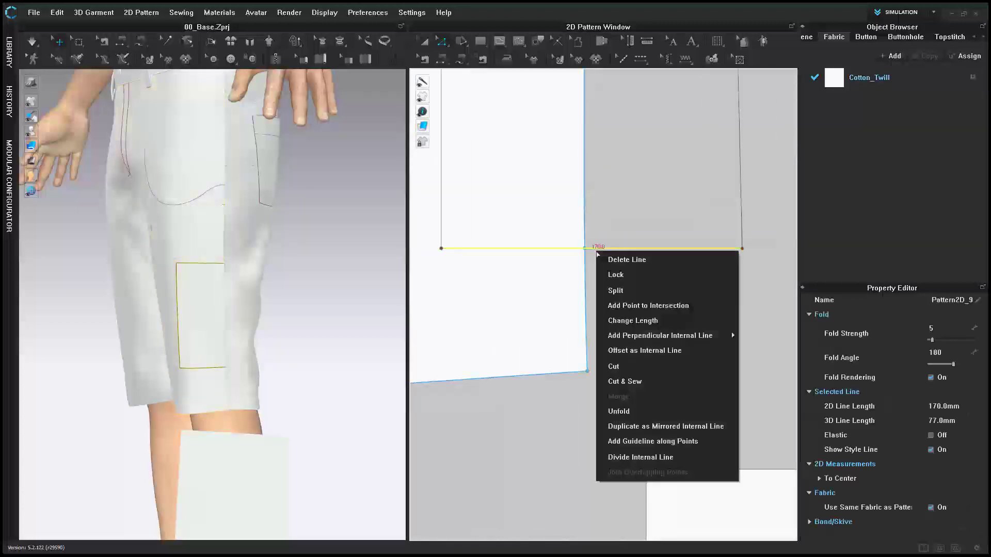
click(633, 310)
scroll(638, 293, down, 5)
scroll(627, 187, up, 4)
click(613, 178)
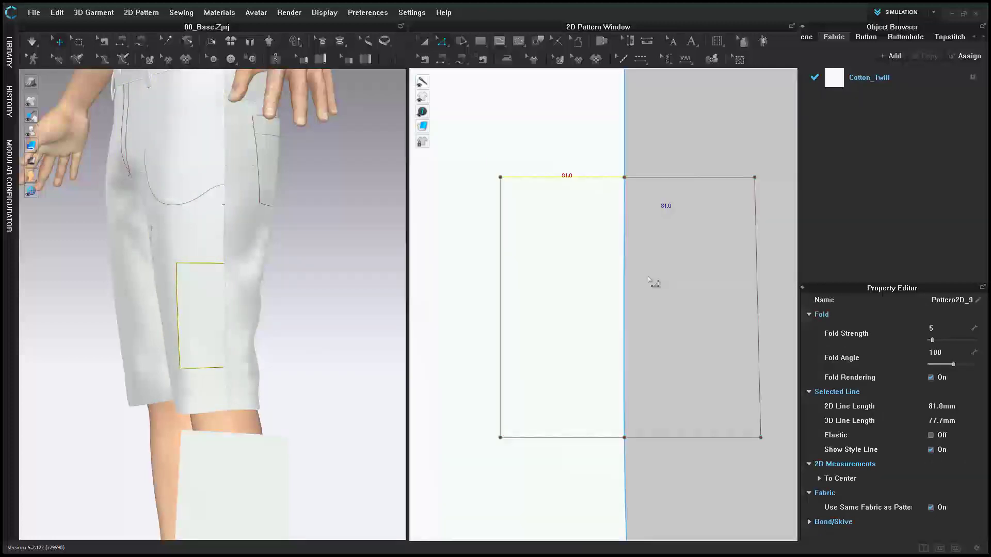
click(606, 439)
- Split the back leg's side seam 69.4 mm above the hem, matching the front leg's lower seam segment
scroll(630, 405, down, 5)
middle_drag(654, 403, 616, 335)
click(590, 365)
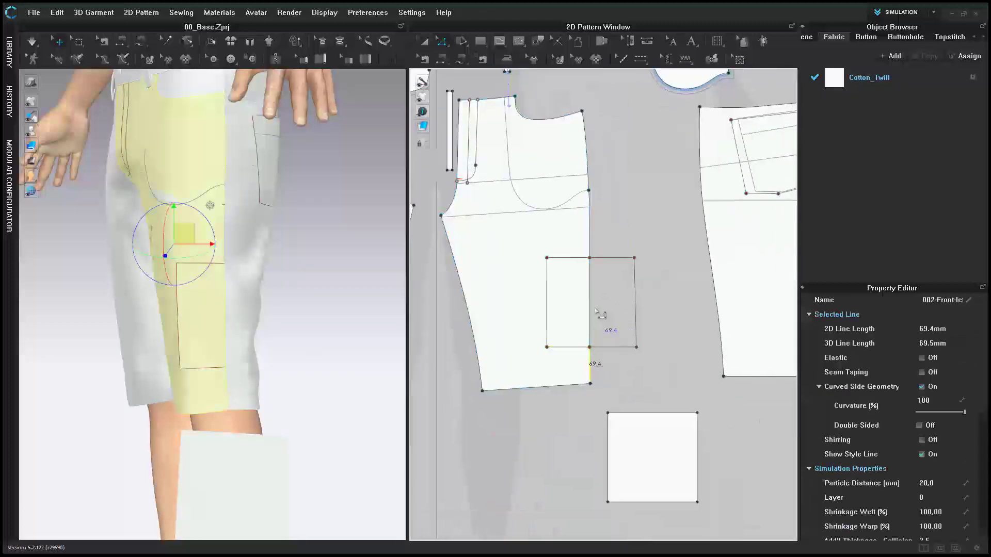
click(594, 366)
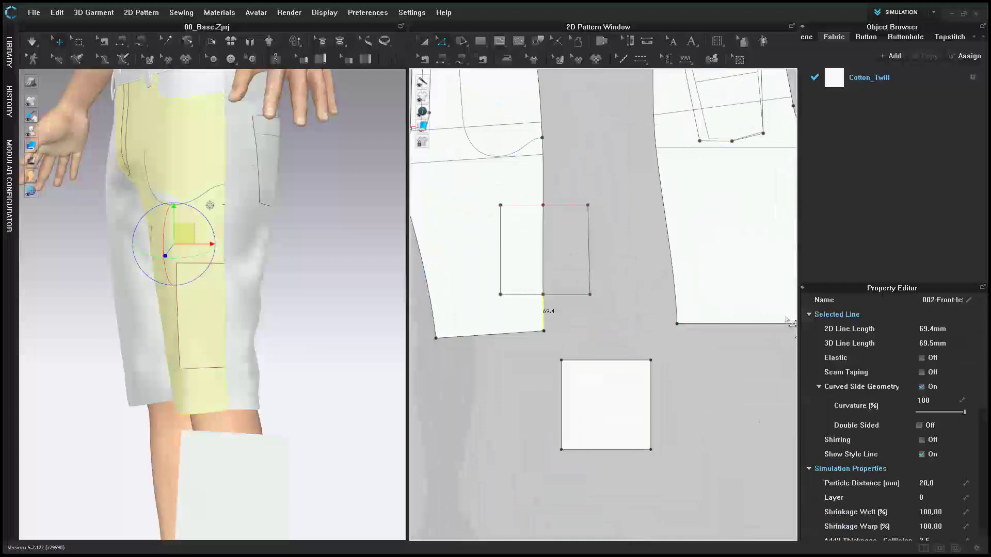
right_click(679, 289)
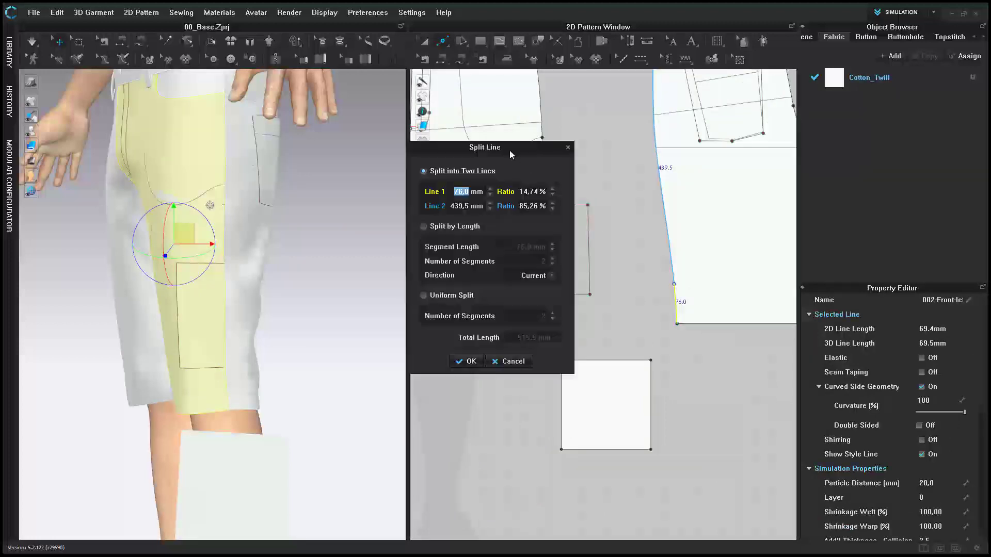
drag(510, 150, 588, 256)
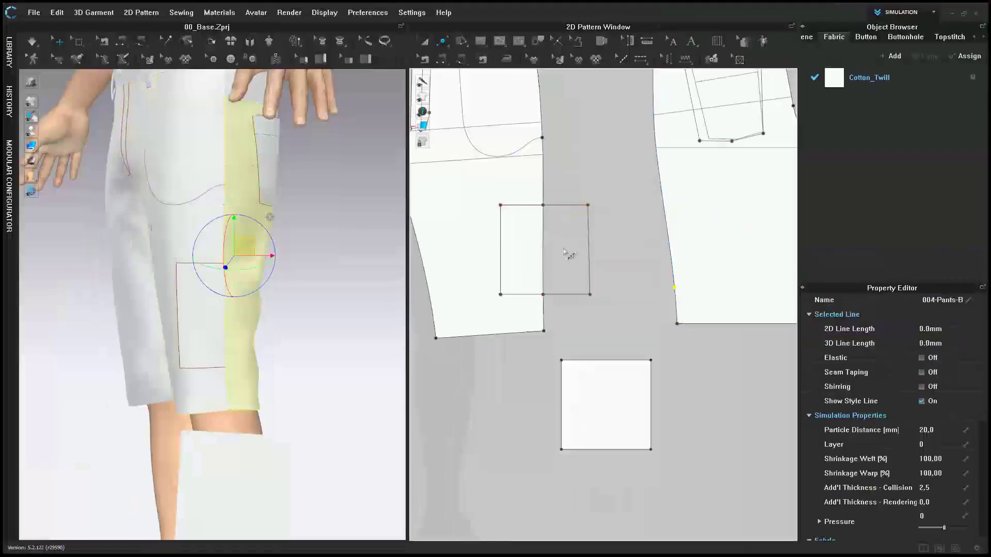
- Split the back leg's side seam 170 mm above its new point, matching the seam segment inside the internal square
click(547, 255)
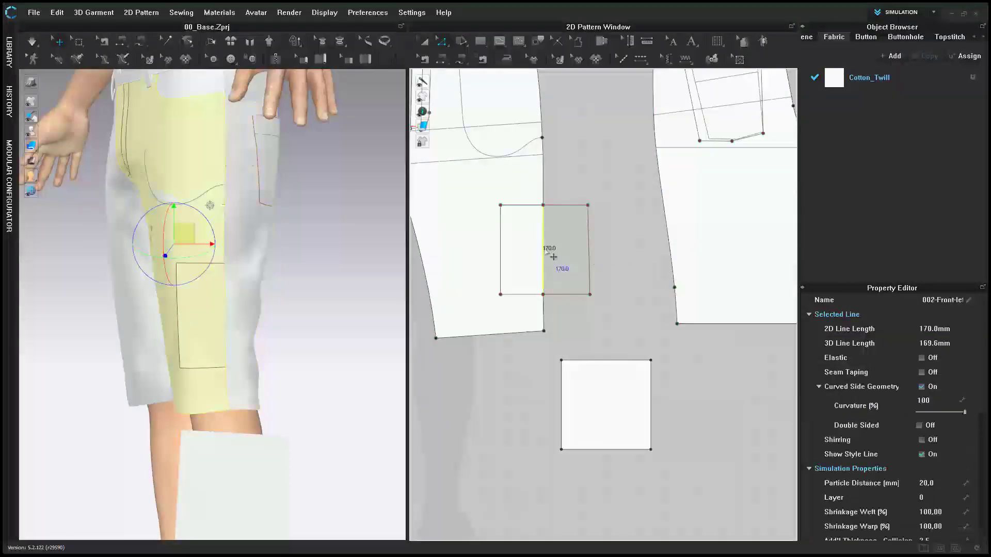
click(666, 213)
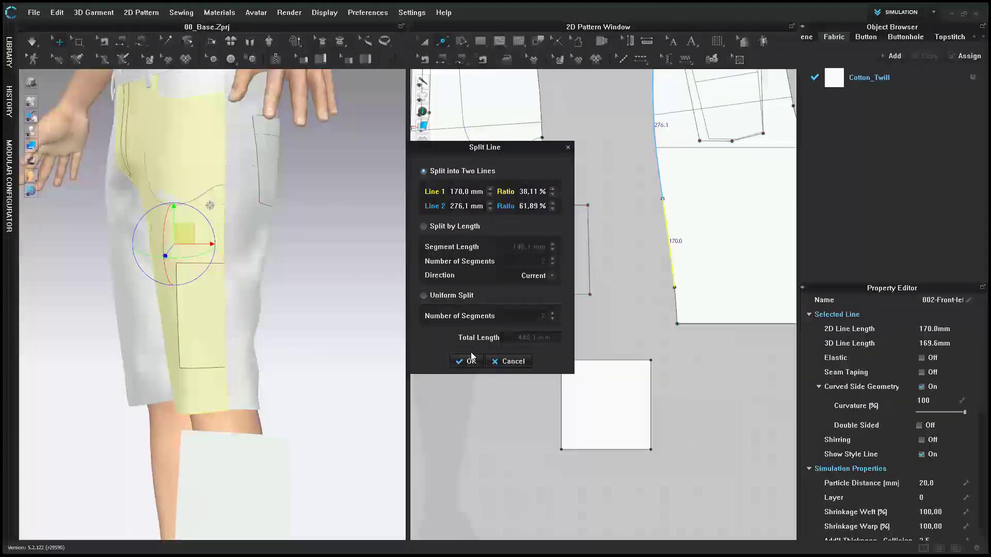
click(10, 470)
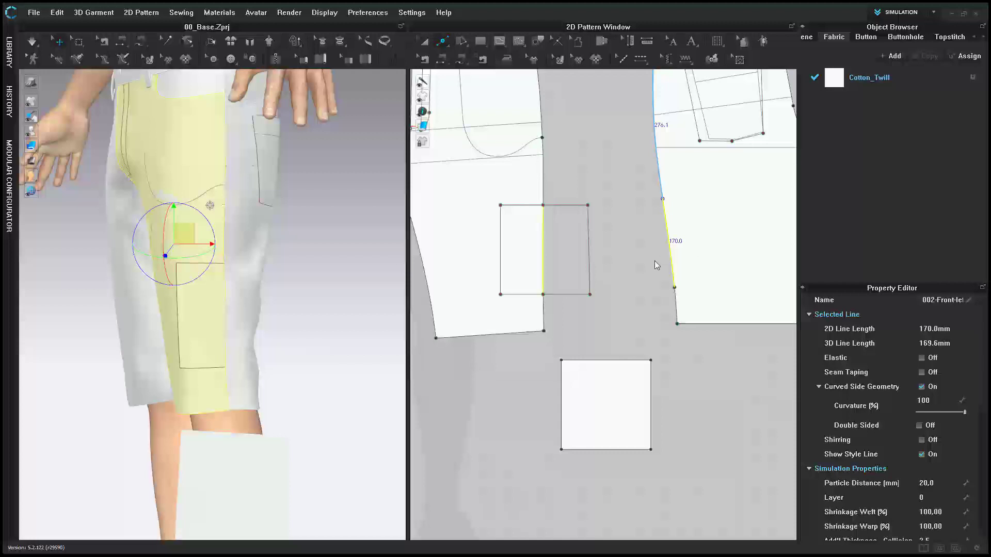
click(658, 230)
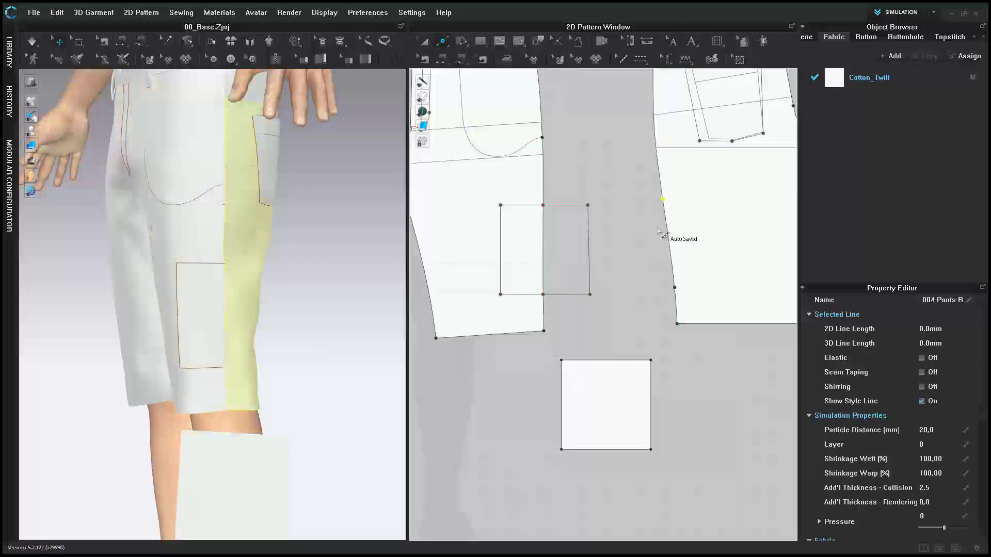
- Draw a straight internal line between the two new points on the back leg's side seam
scroll(664, 289, up, 3)
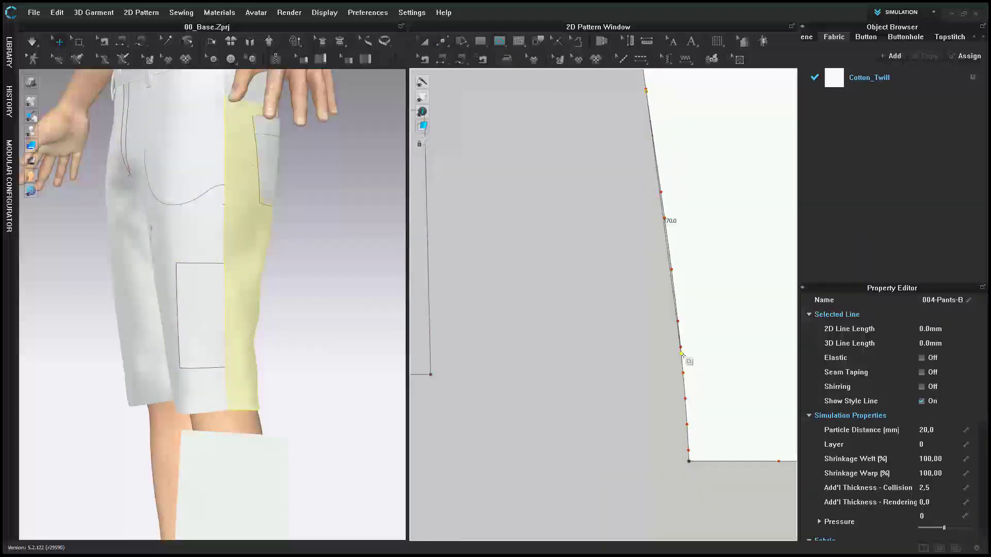
key(Return)
key(a)
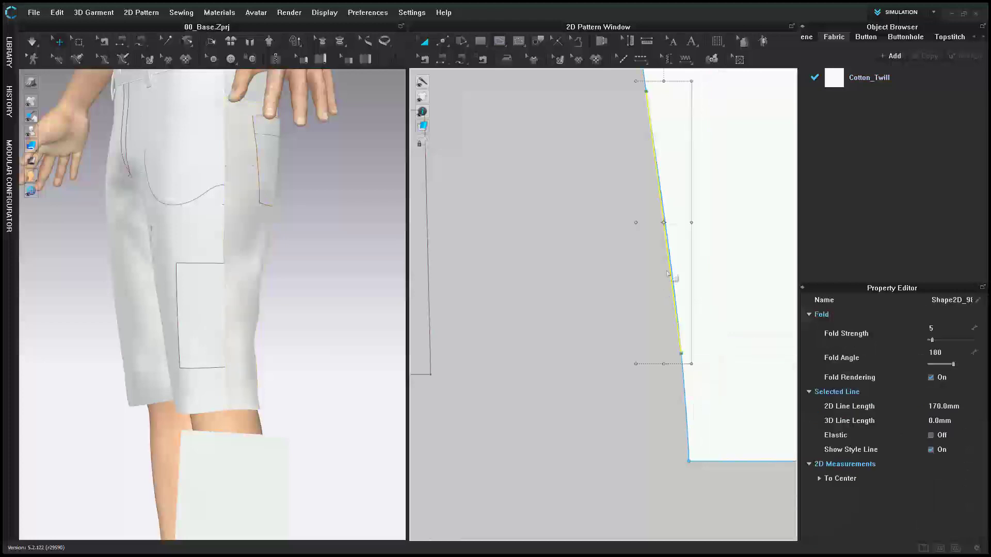
- Rotate the back leg piece to the Y-axis using the internal line between its side-seam points
click(721, 260)
right_click(721, 260)
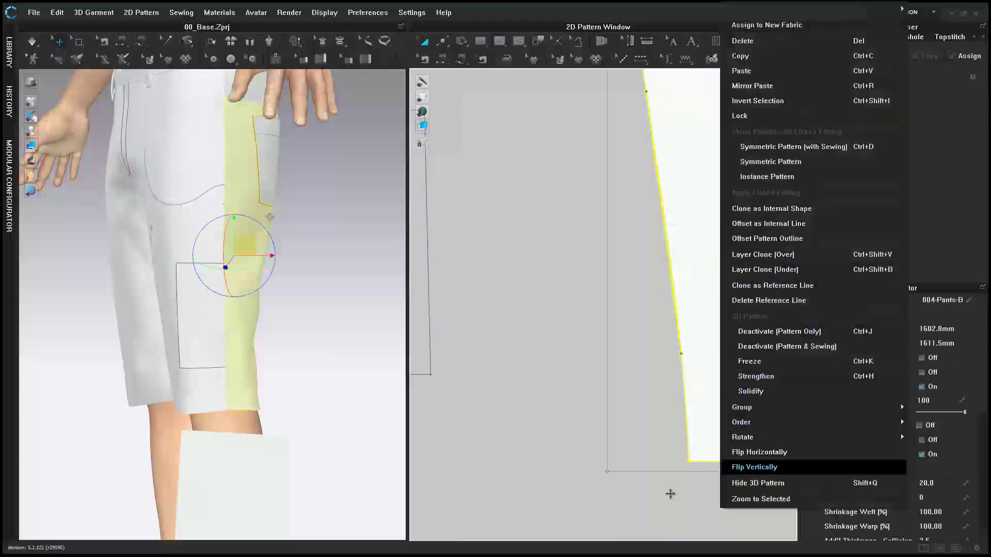
mouse_move(760, 437)
click(642, 515)
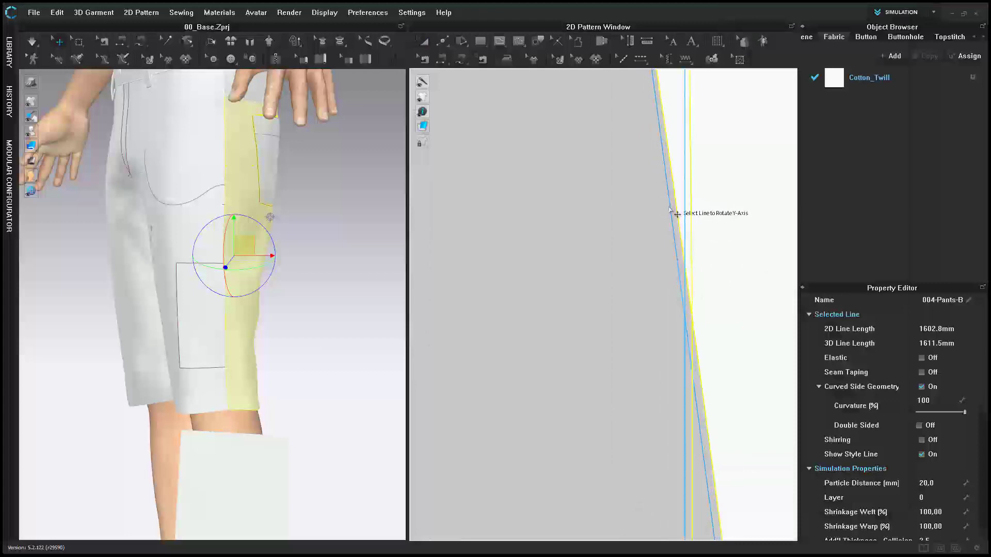
scroll(671, 215, down, 5)
click(667, 217)
- Copy the internal square from the front leg and paste it onto the back leg near its side seam
scroll(690, 221, down, 3)
middle_drag(652, 236, 672, 228)
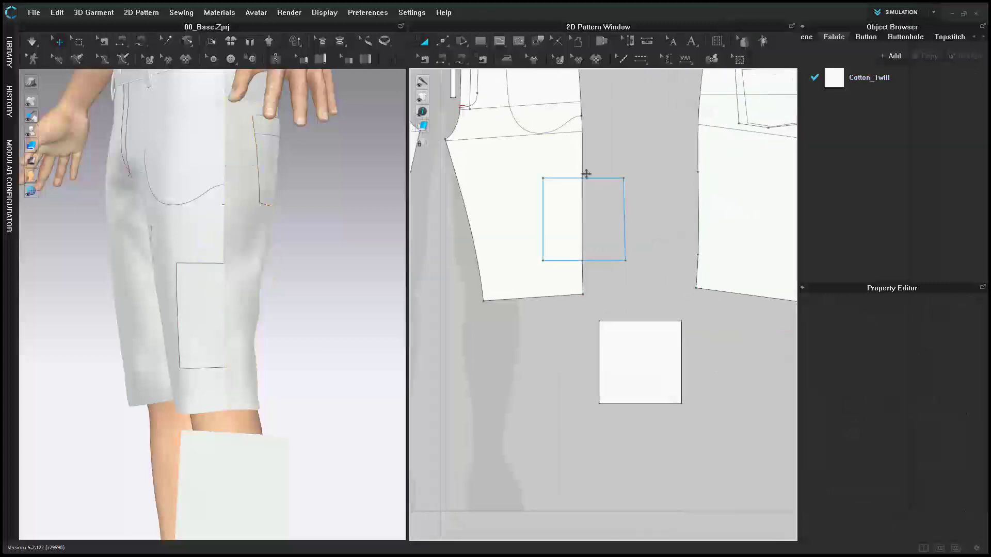
click(603, 179)
right_click(603, 179)
click(633, 221)
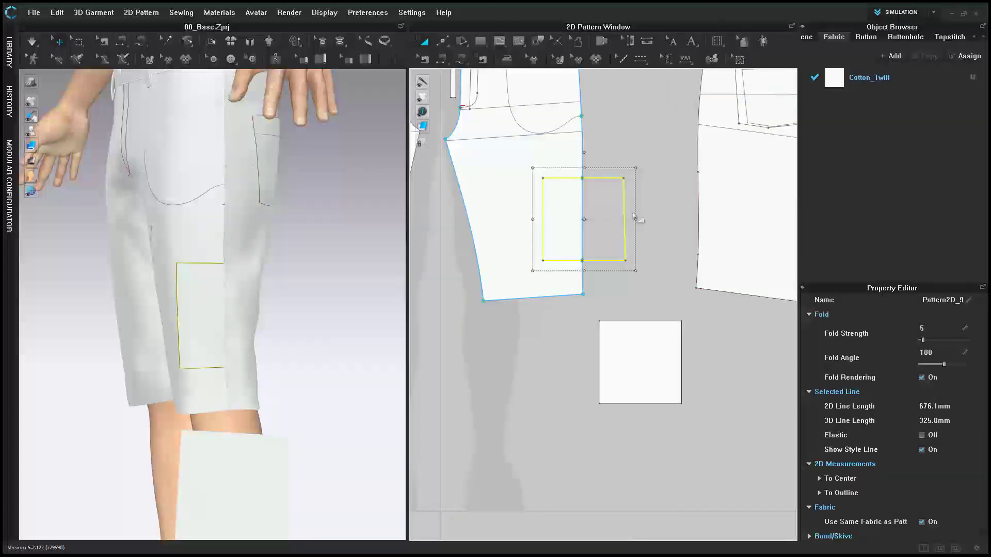
right_click(615, 178)
click(636, 232)
click(726, 208)
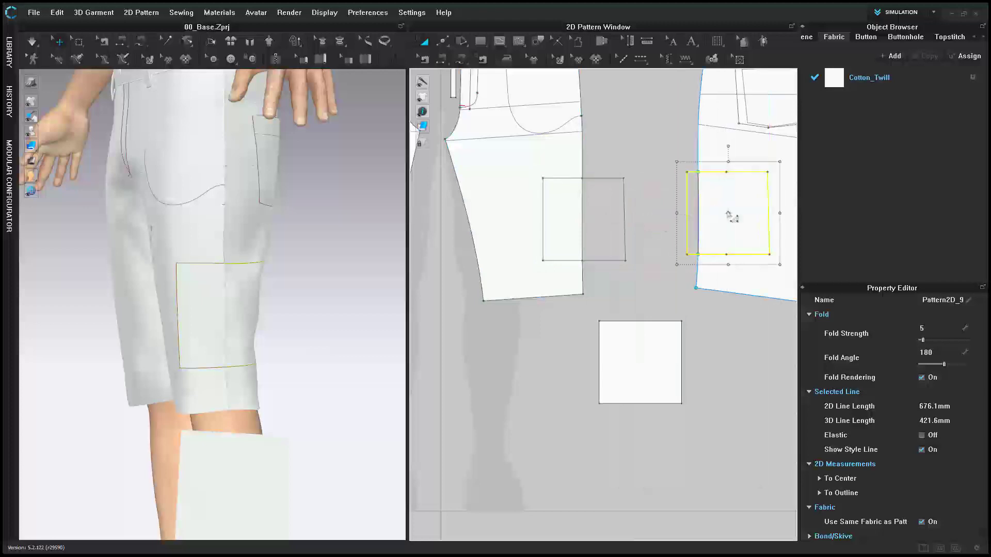
- Move the pasted shape so its top-edge seam point snaps to the back leg's upper side-seam point, and check the lower point
scroll(577, 188, up, 5)
key(z)
scroll(560, 141, up, 3)
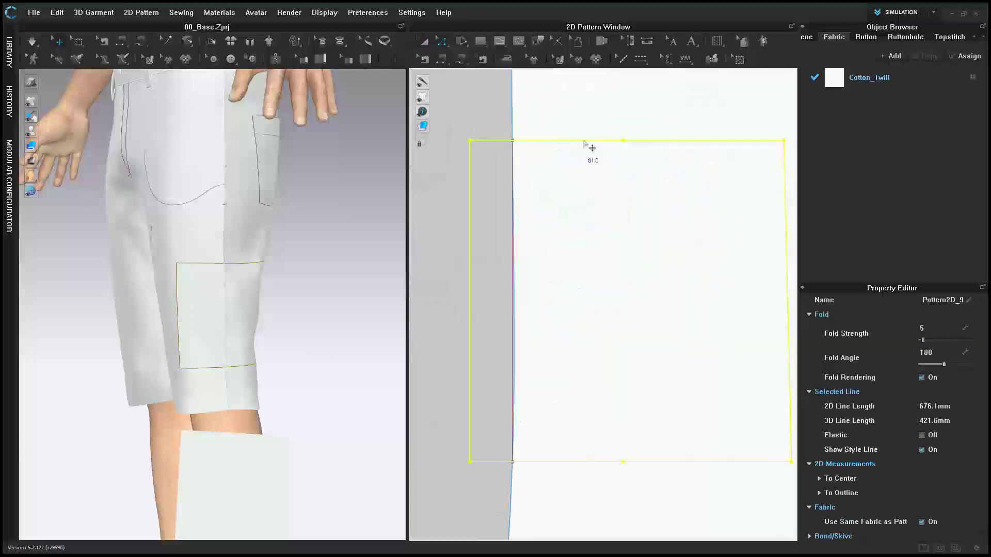
drag(619, 141, 512, 141)
click(494, 369)
scroll(499, 374, up, 3)
middle_drag(501, 376, 499, 113)
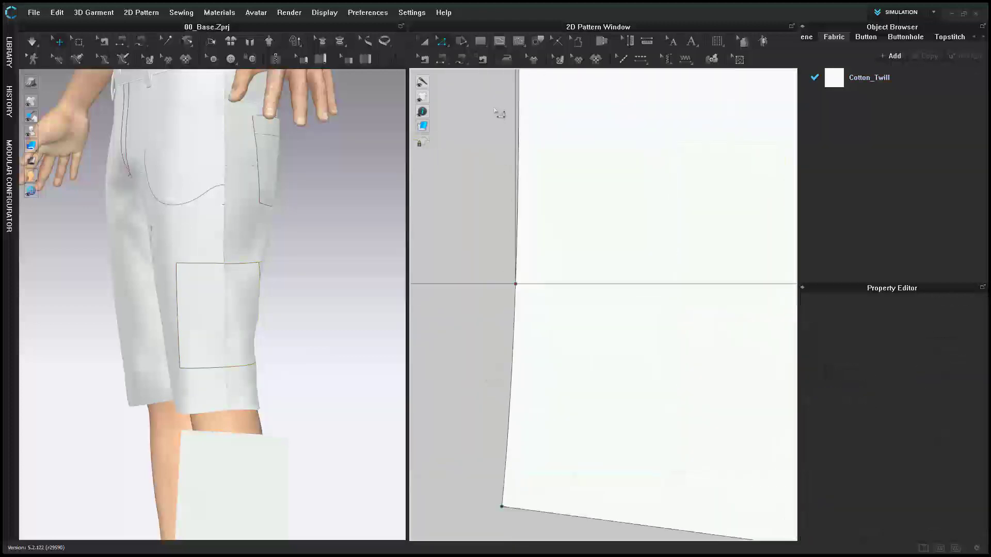
- Examine in the 3D garment how the front and back pocket outlines meet at the side seam
scroll(509, 335, up, 3)
scroll(528, 240, down, 5)
scroll(202, 277, up, 12)
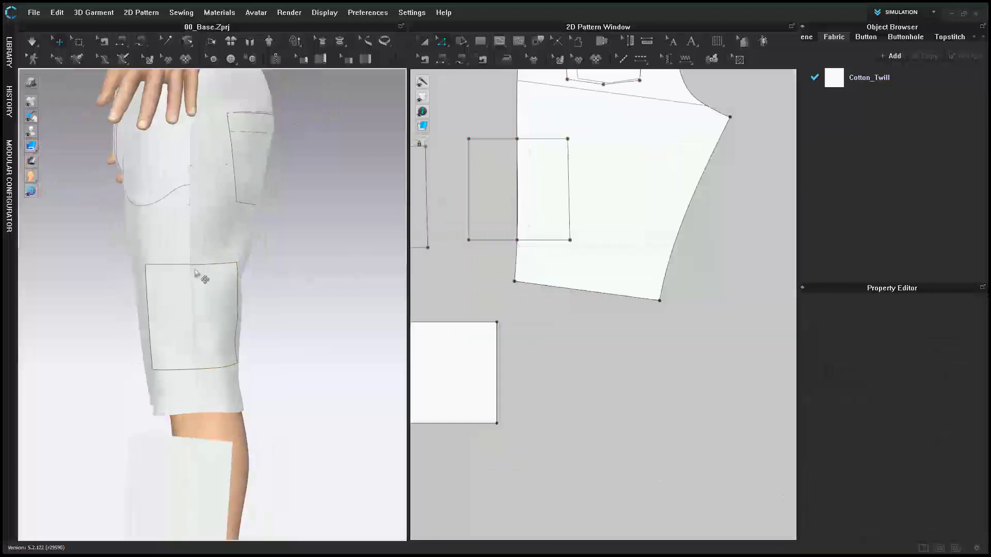
key(ctrl+1)
click(234, 201)
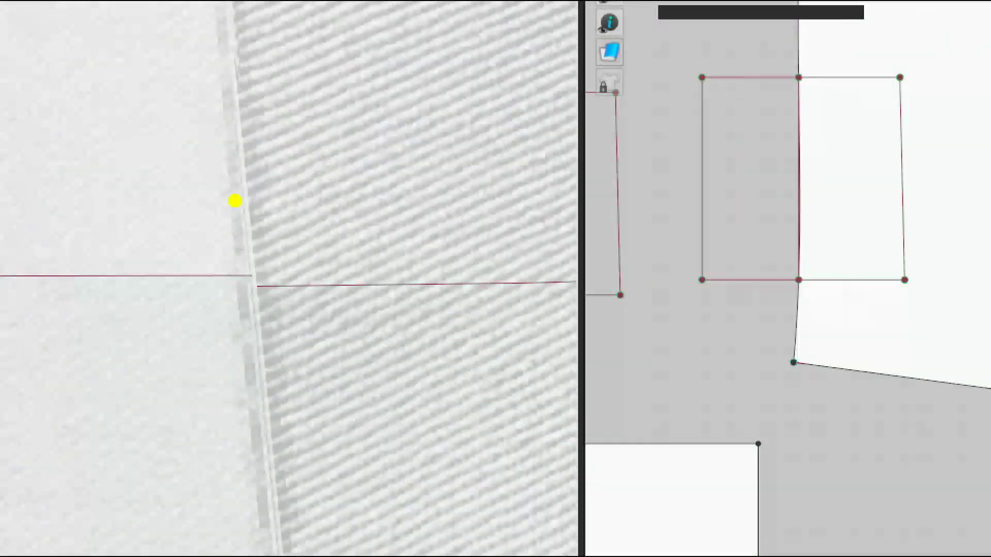
mouse_move(190, 228)
mouse_down()
mouse_move(337, 342)
mouse_move(217, 233)
mouse_up()
key(Escape)
scroll(543, 228, down, 4)
middle_drag(532, 218, 607, 198)
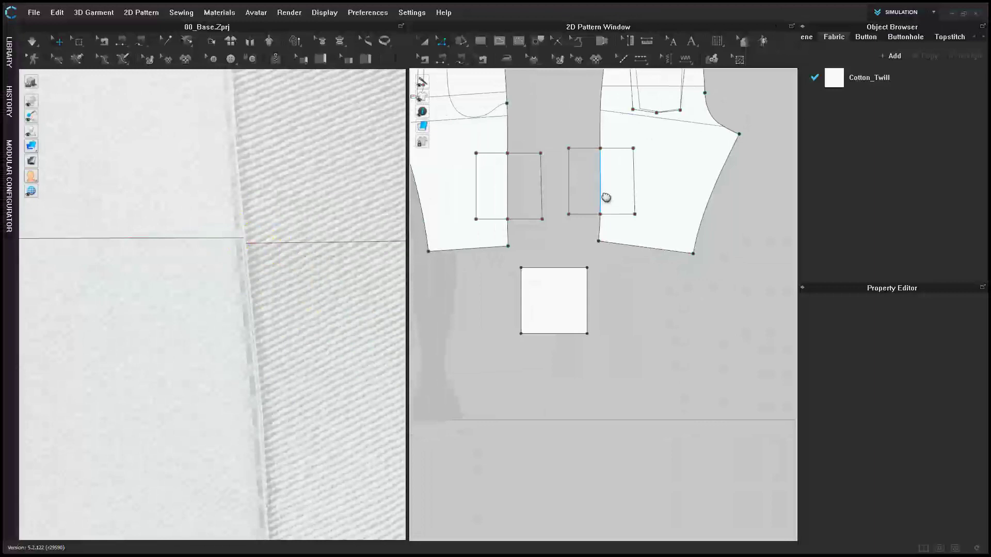
- Shorten the side-seam sewing so it ends at the pocket outline's upper seam point on both leg pieces
key(b)
scroll(594, 204, up, 5)
scroll(502, 249, down, 4)
drag(464, 262, 464, 160)
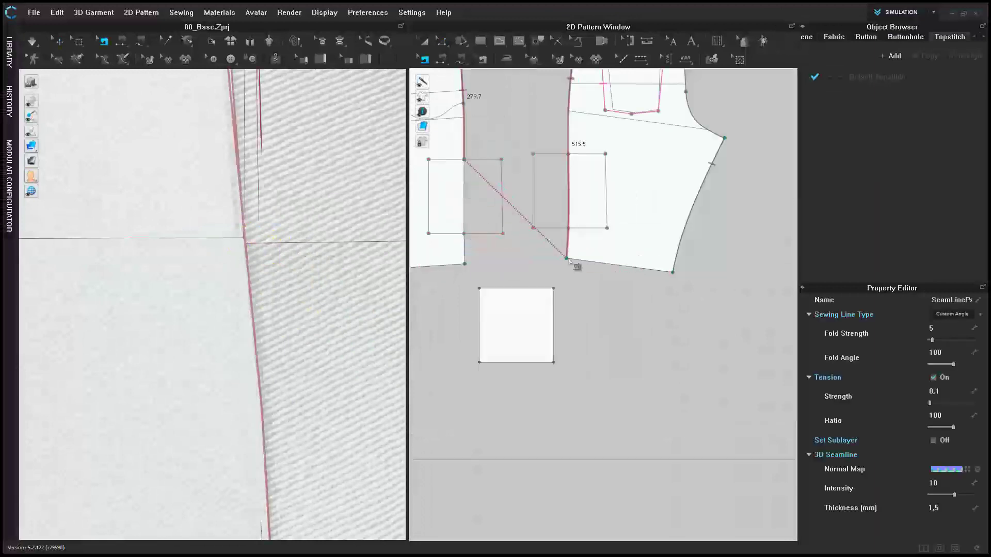
drag(567, 259, 569, 154)
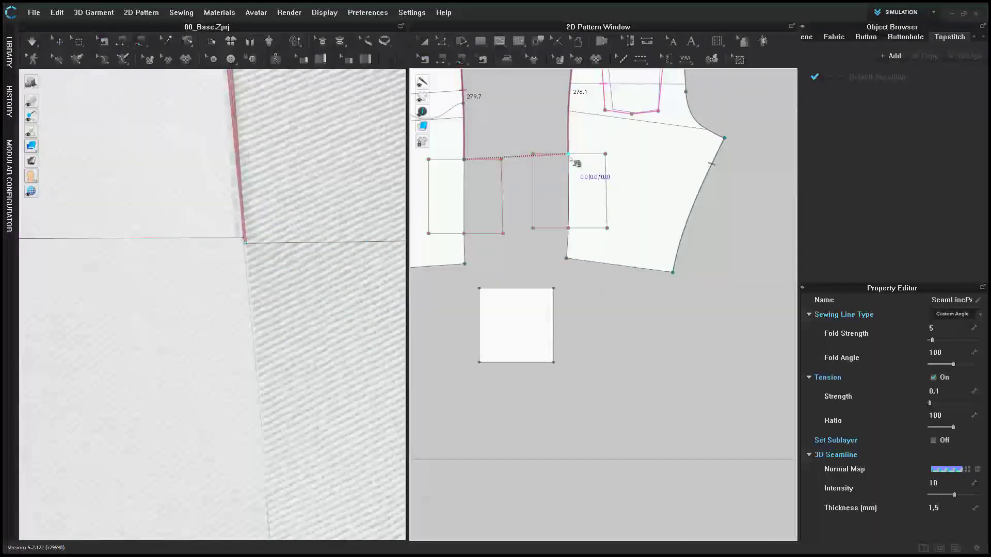
- Sew the front and back side seams together between the two pocket points and from the lower point to the hem
click(569, 166)
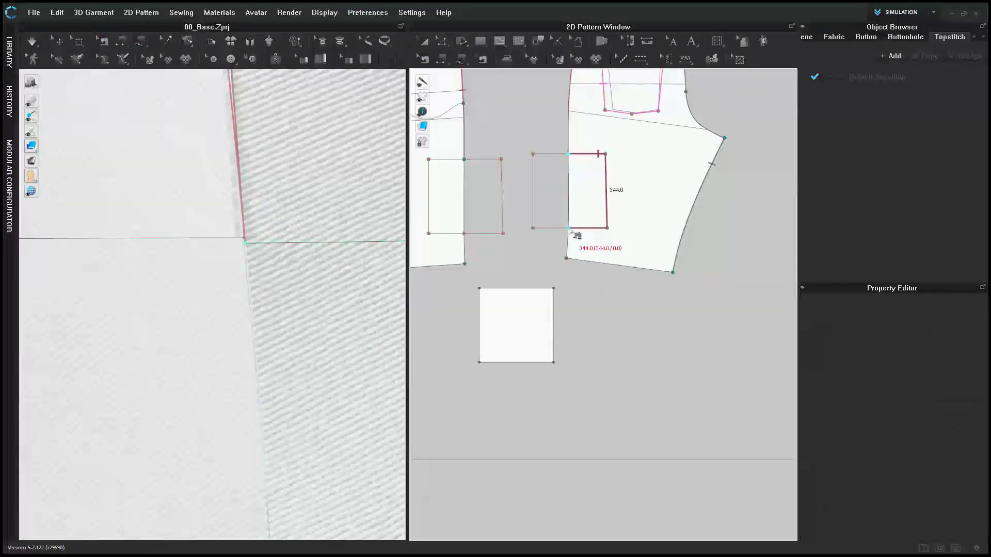
click(467, 217)
click(567, 247)
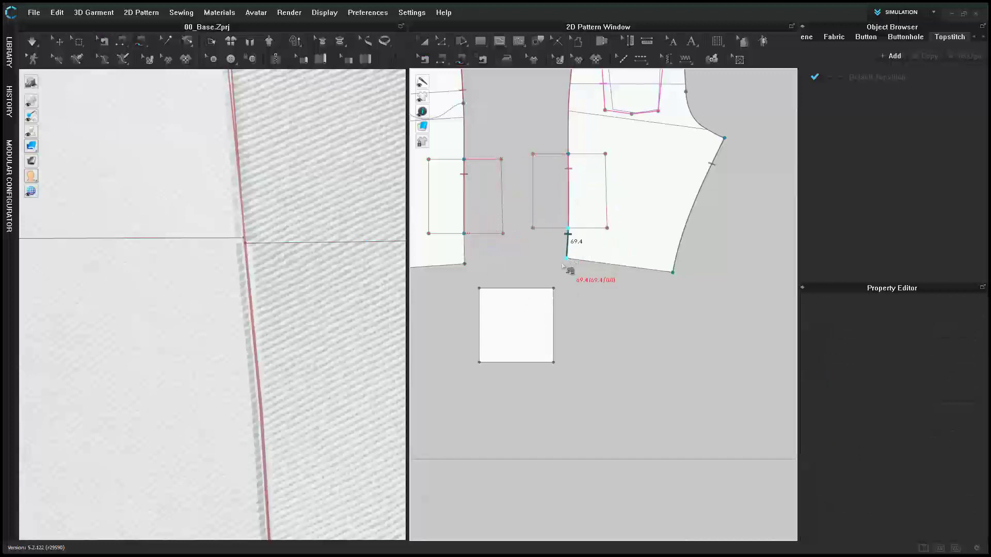
click(467, 236)
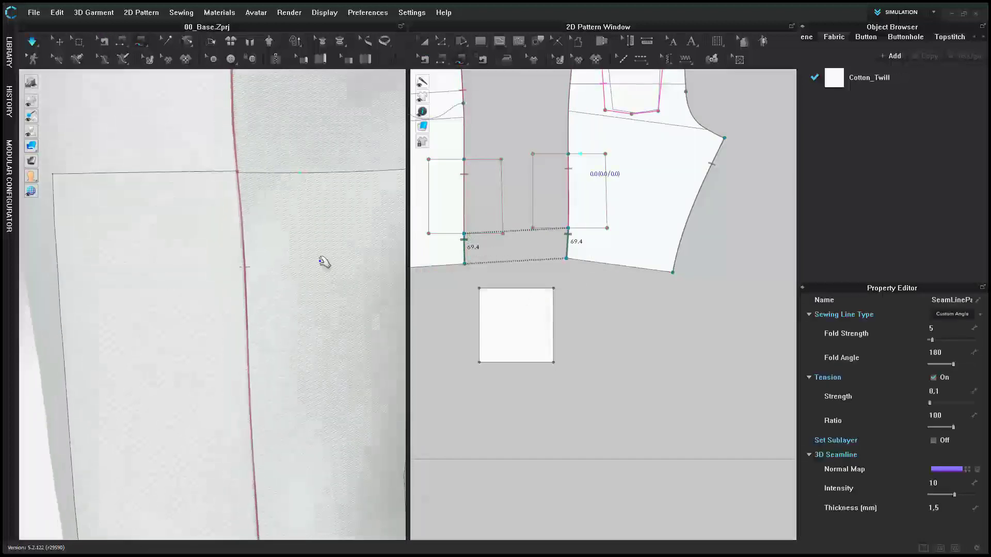
- Simulate the garment to settle the resewn side seam, and stop the simulation
scroll(251, 173, up, 5)
middle_drag(252, 173, 244, 328)
key(space)
- Sew the square pocket's sides and bottom edge to the internal outlines on the front and back legs with M:N free sewing
scroll(532, 270, down, 2)
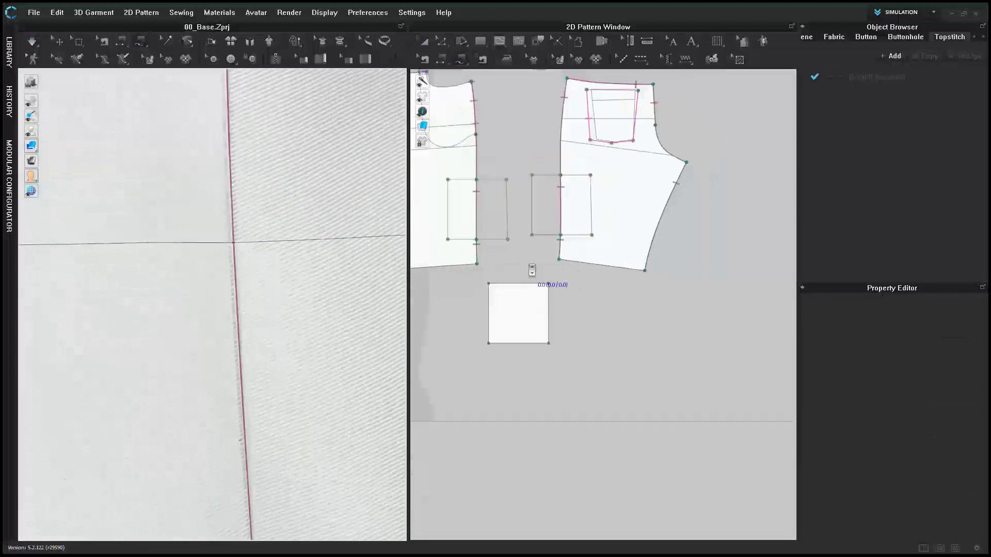
scroll(535, 225, down, 3)
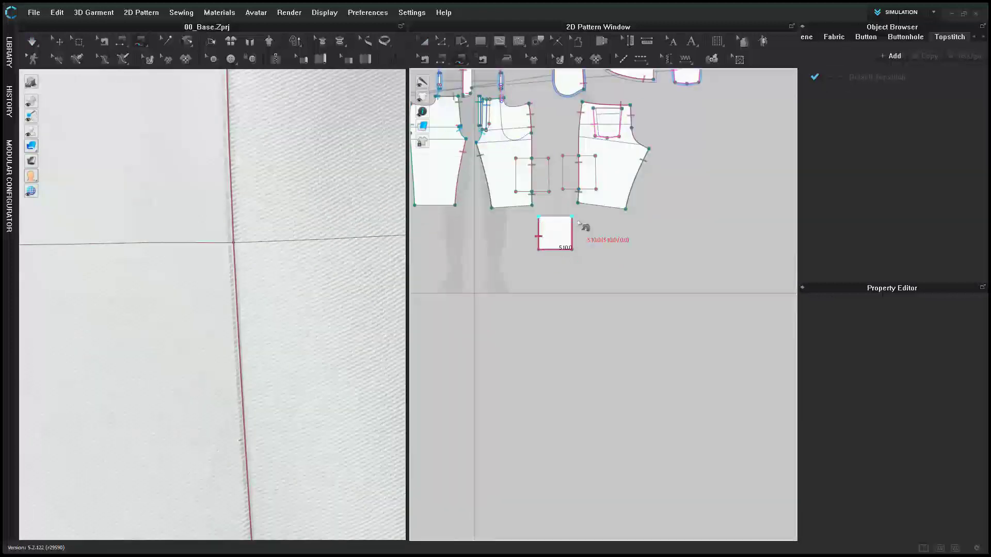
scroll(524, 186, up, 3)
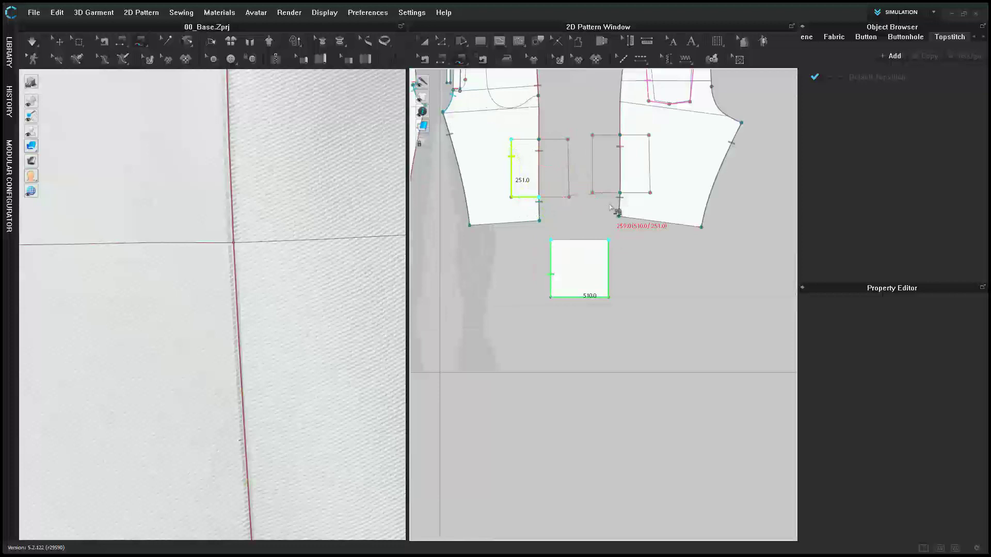
key(Return)
- Move the pocket piece up over its outline on the leg in 3D and start the simulation
scroll(335, 268, down, 10)
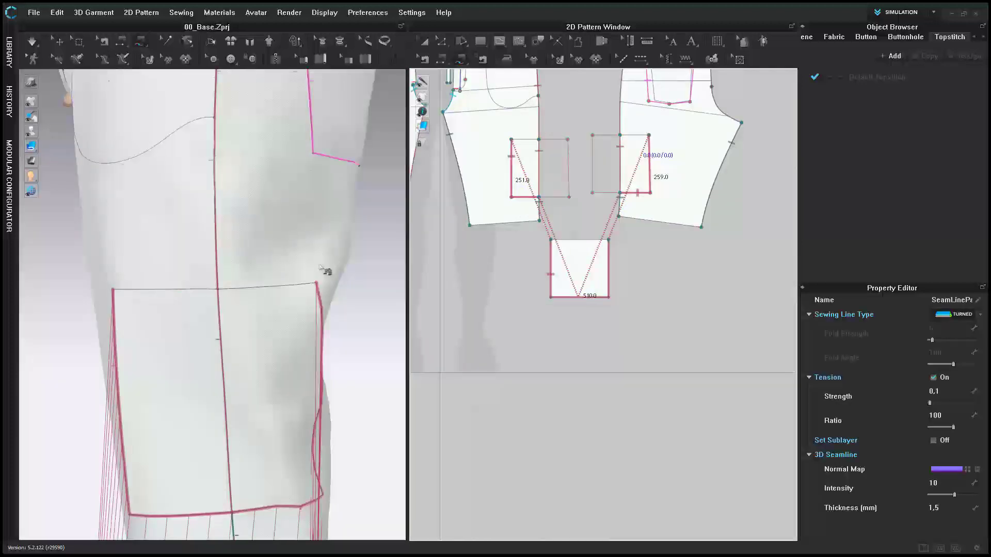
middle_drag(281, 431, 290, 274)
scroll(268, 369, down, 1)
key(q)
drag(228, 425, 228, 221)
key(space)
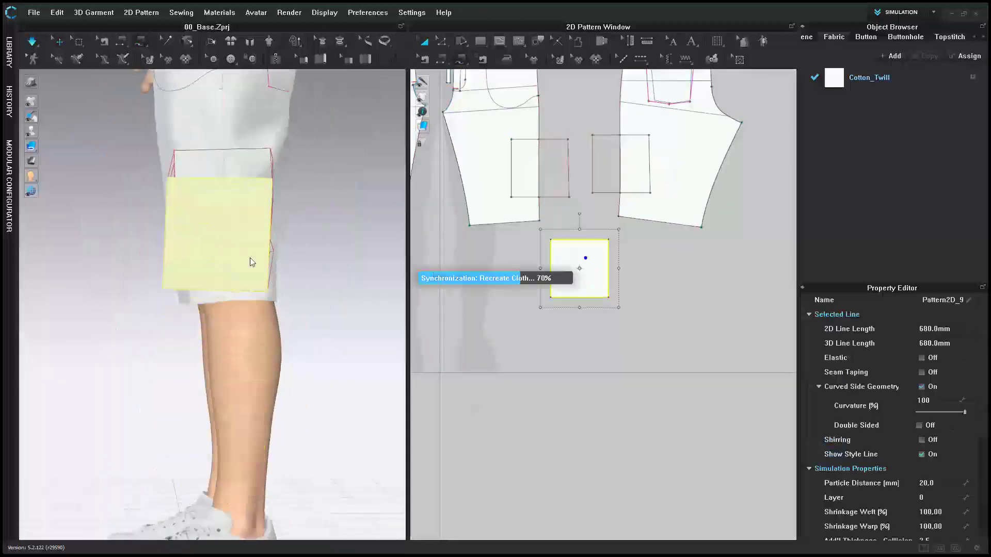
- Pull the draping pocket outward from the leg to settle it, and stop the simulation
scroll(232, 215, up, 5)
middle_drag(258, 258, 312, 312)
scroll(309, 308, up, 1)
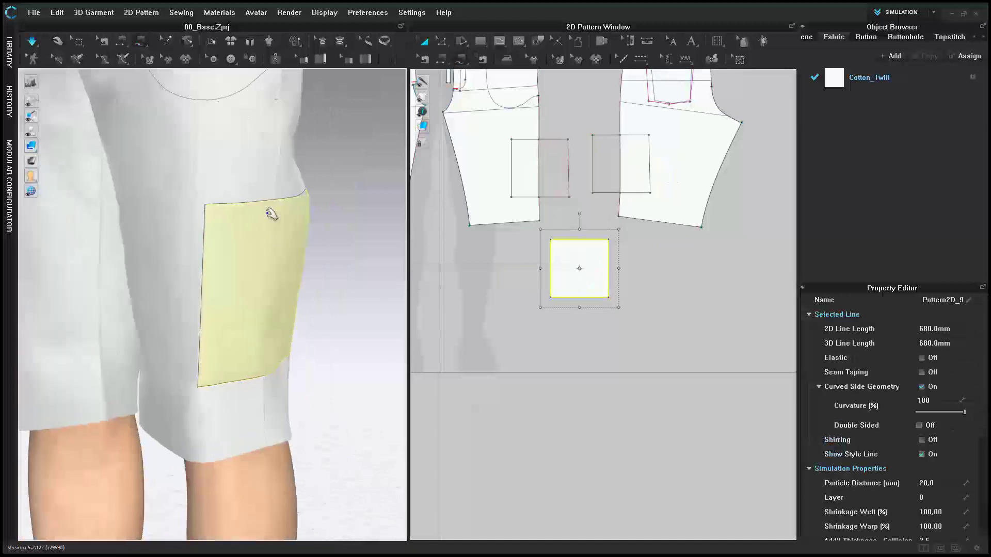
drag(269, 215, 317, 229)
right_drag(327, 319, 261, 321)
key(space)
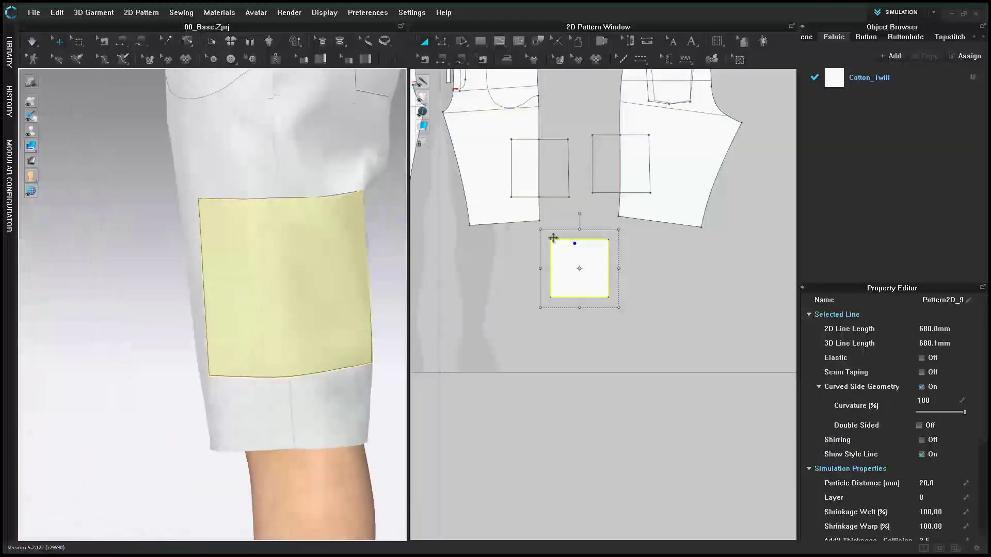
- Split the pocket's top edge by length, adding points 35 mm from each end with 100 mm between them
scroll(553, 237, up, 2)
click(685, 300)
key(x)
scroll(595, 230, up, 4)
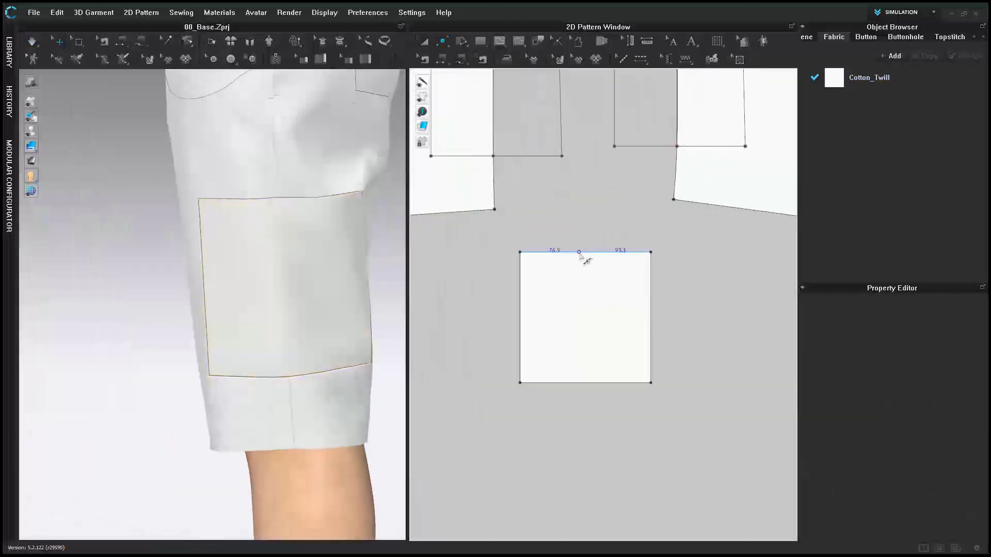
right_click(579, 252)
drag(498, 147, 369, 132)
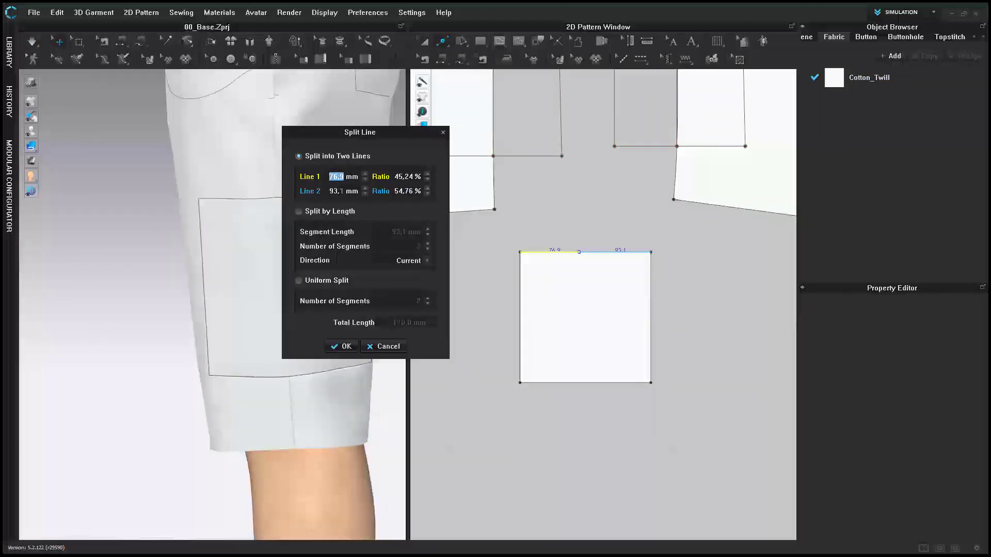
click(298, 212)
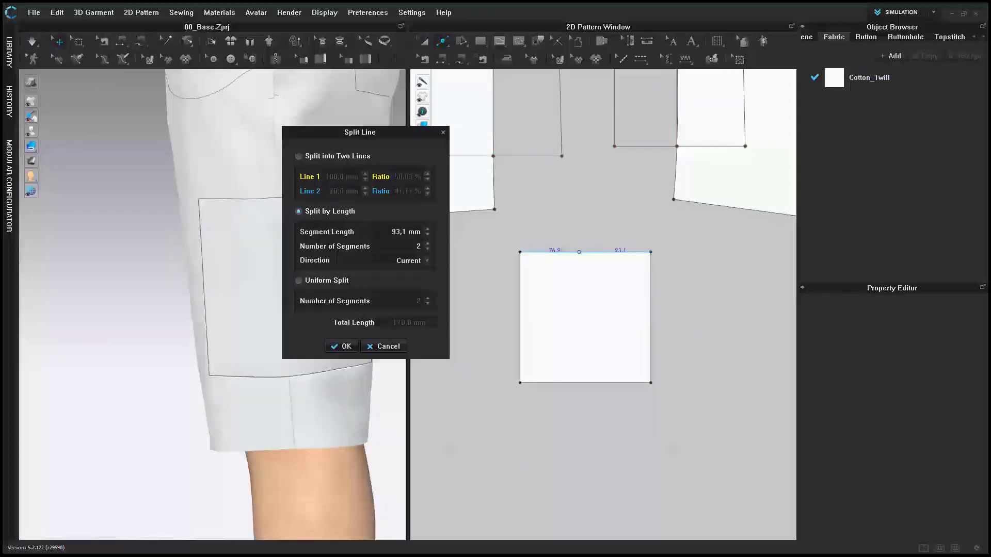
click(428, 243)
click(412, 260)
click(395, 293)
click(342, 346)
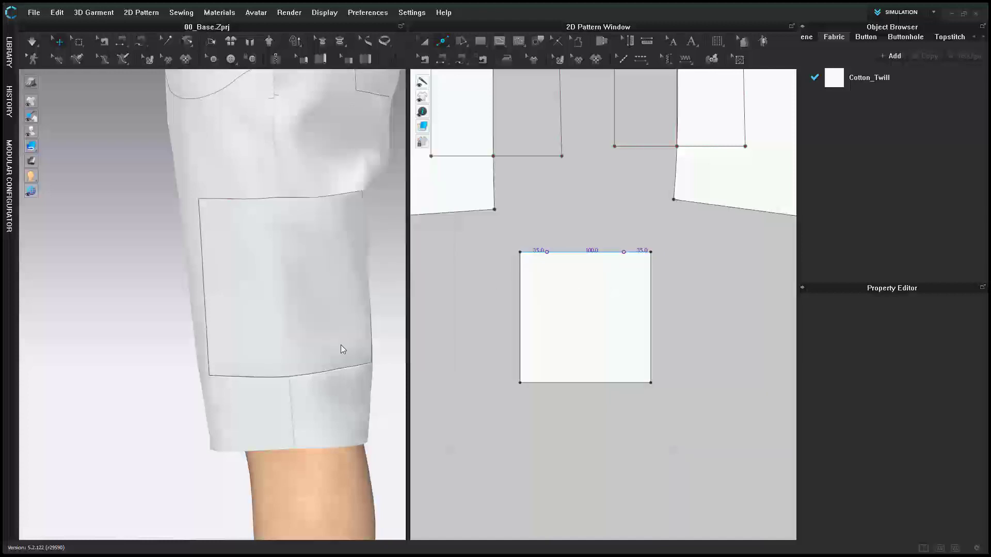
- Add a single knife pleat with 15 mm depth down the pocket from its left split point
click(717, 40)
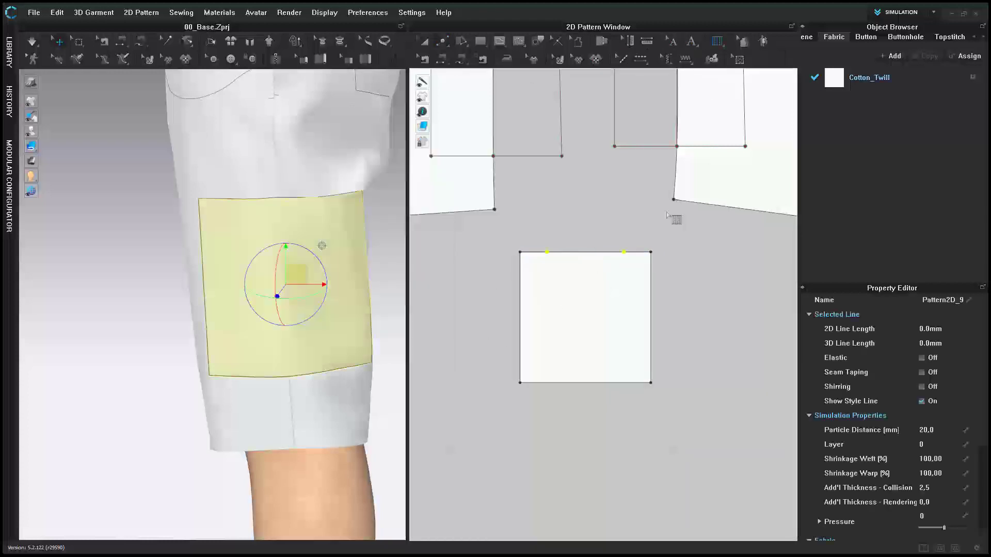
click(547, 252)
click(546, 383)
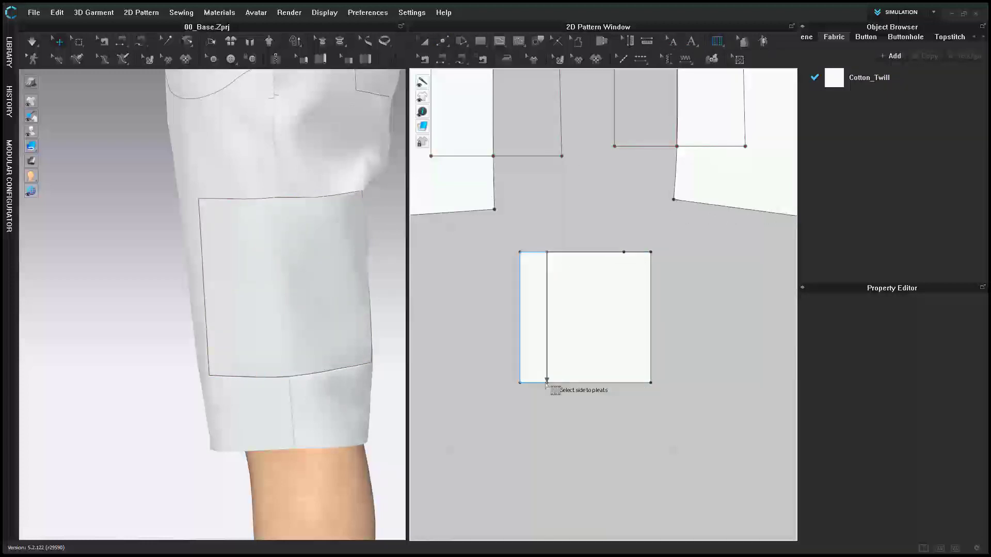
drag(324, 84, 320, 85)
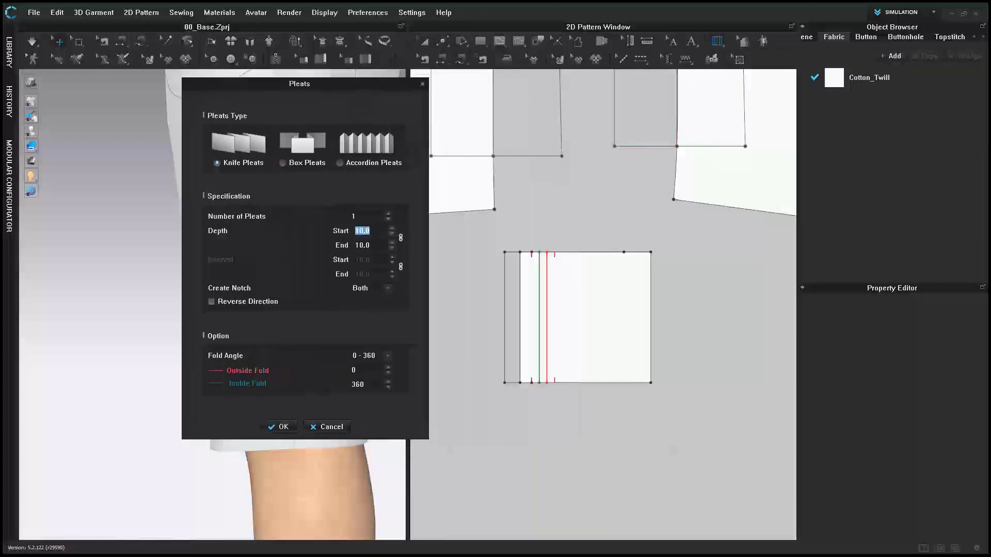
text(15)
click(279, 427)
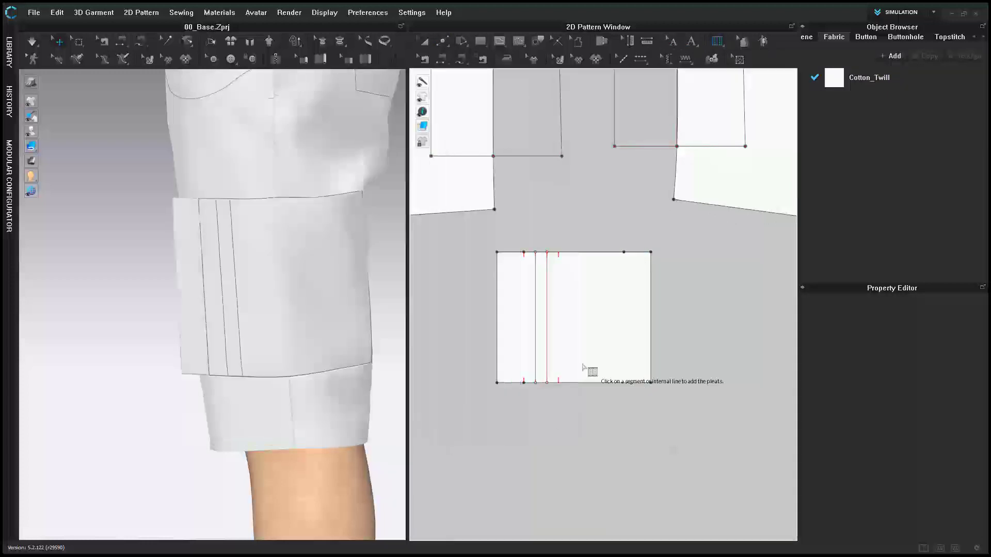
- Add a mirrored knife pleat with 15 mm depth down the pocket from its right split point
click(624, 382)
text(15)
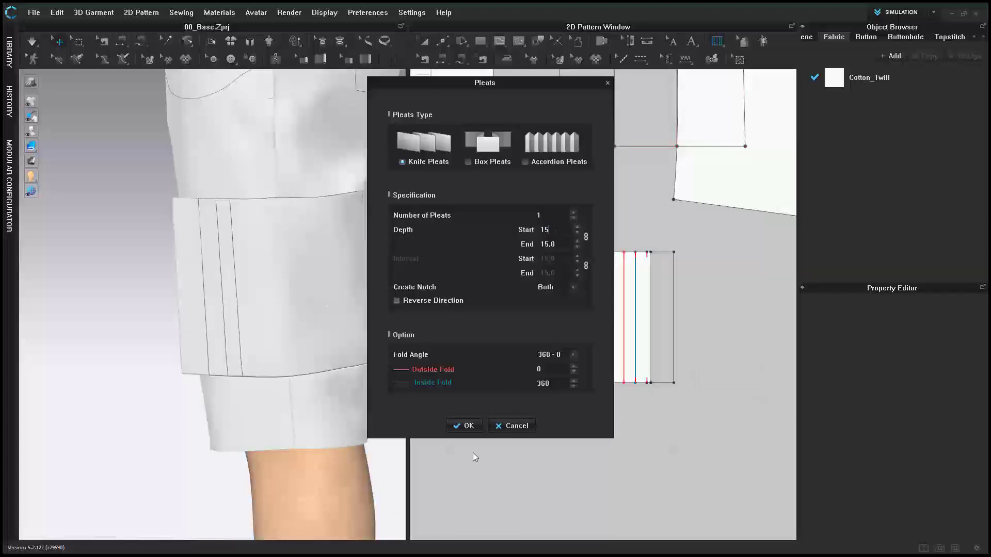
click(464, 426)
- Sew the 15 mm fold segments of both pleats closed along the pocket's top edge, and select these seams
key(b)
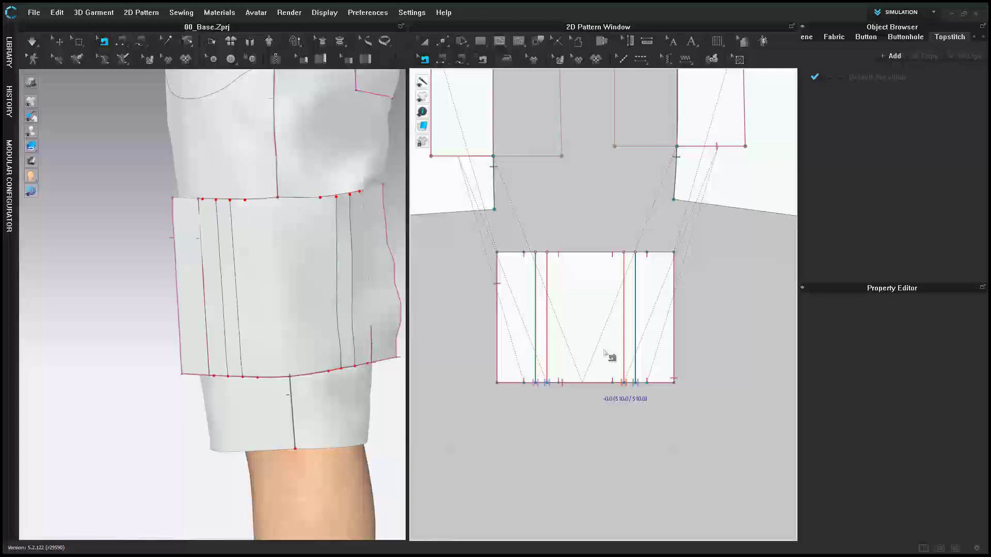
scroll(524, 260, up, 1)
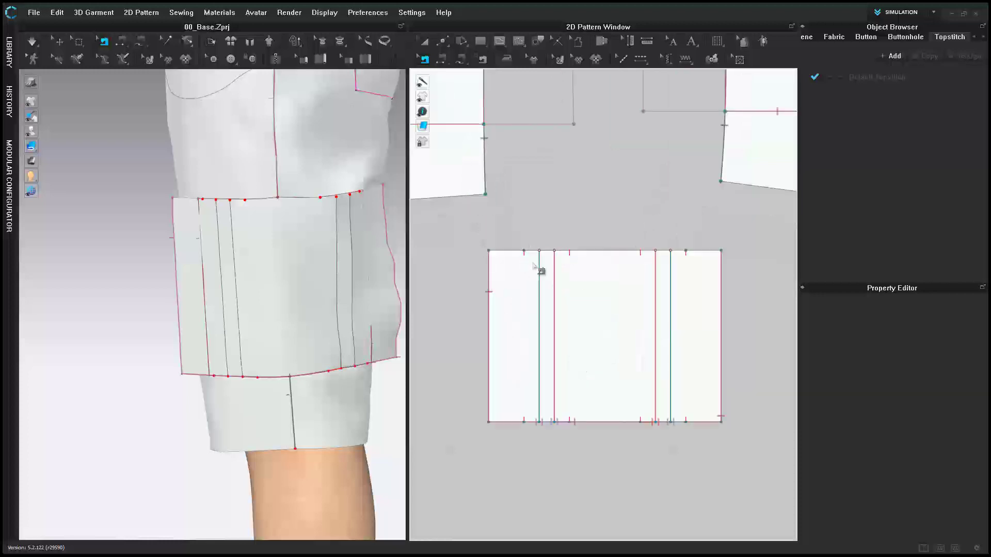
click(536, 252)
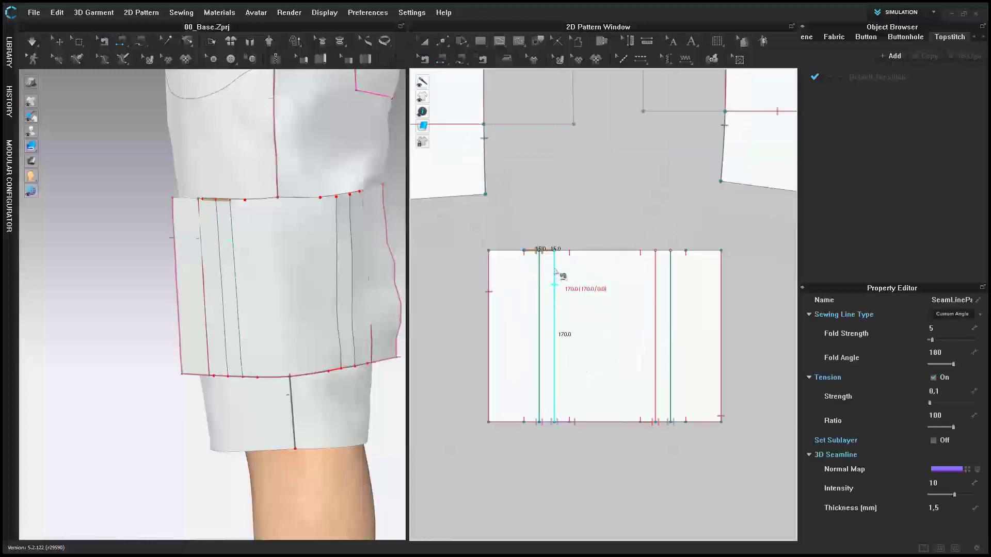
click(551, 253)
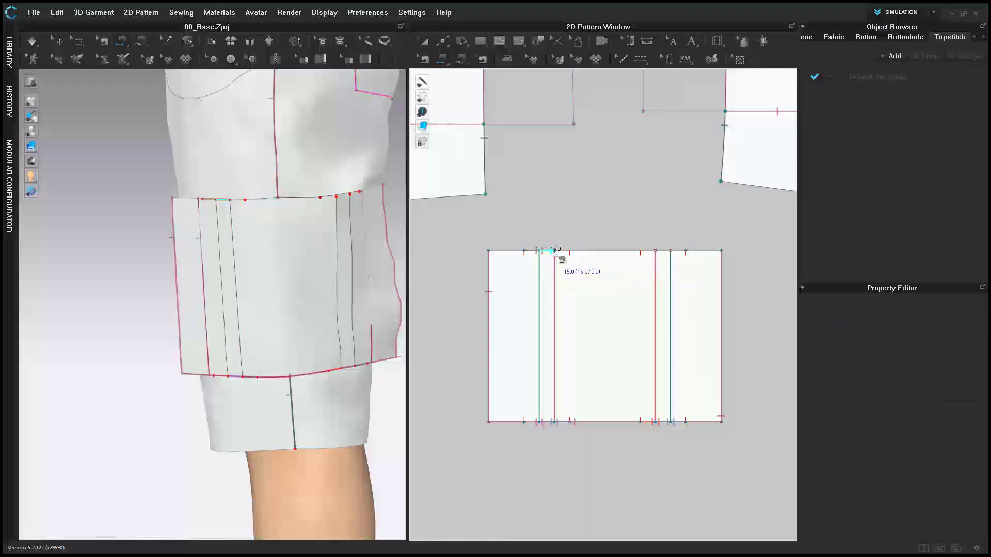
click(560, 253)
click(652, 253)
click(664, 253)
click(666, 253)
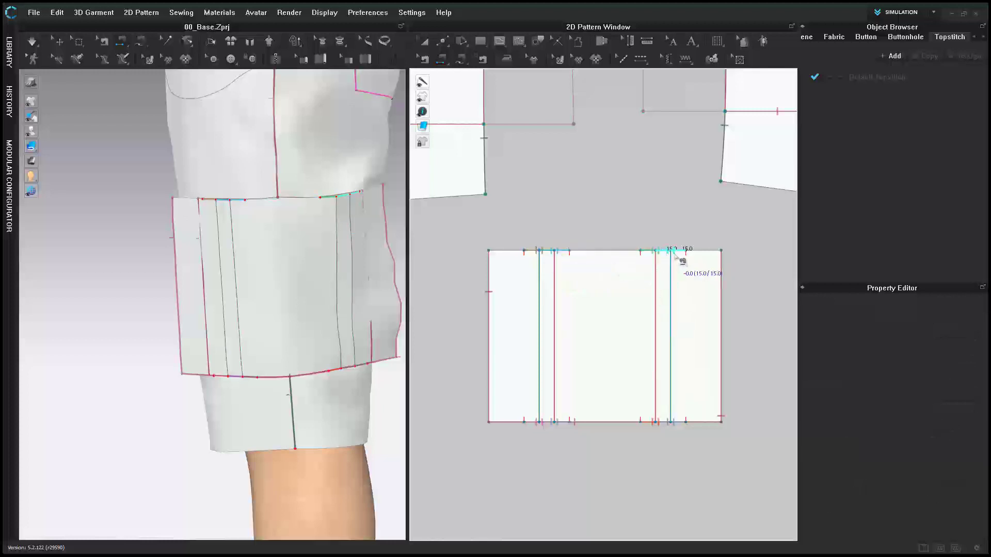
click(675, 254)
key(b)
drag(509, 213, 701, 274)
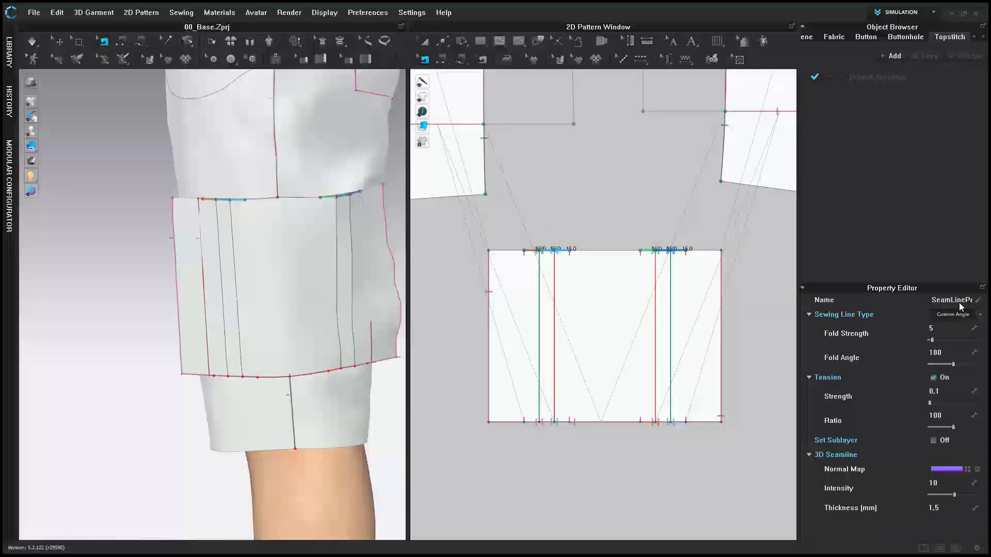
- Offset the pleated pocket from the leg in 3D, simulate until the pleats drape, and stop the simulation
drag(269, 311, 302, 298)
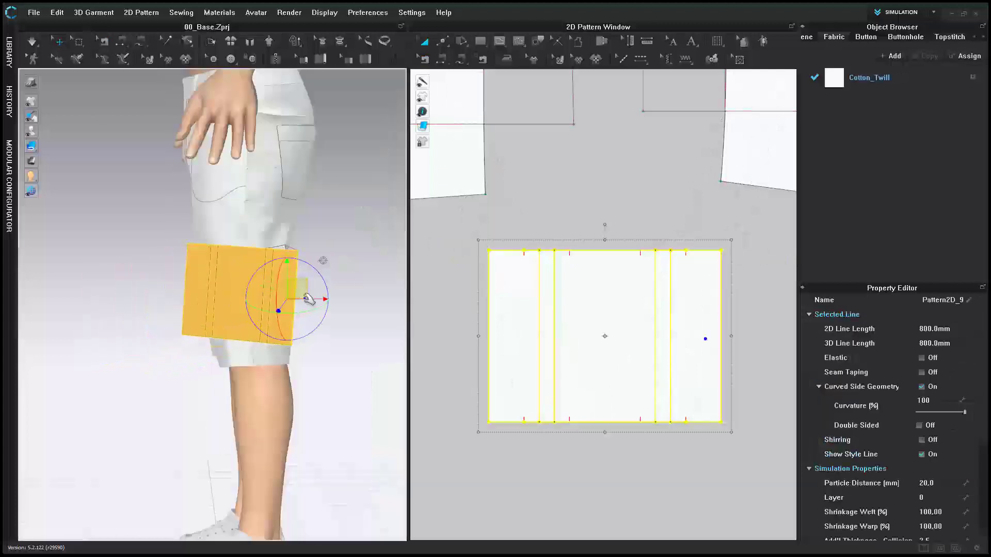
key(space)
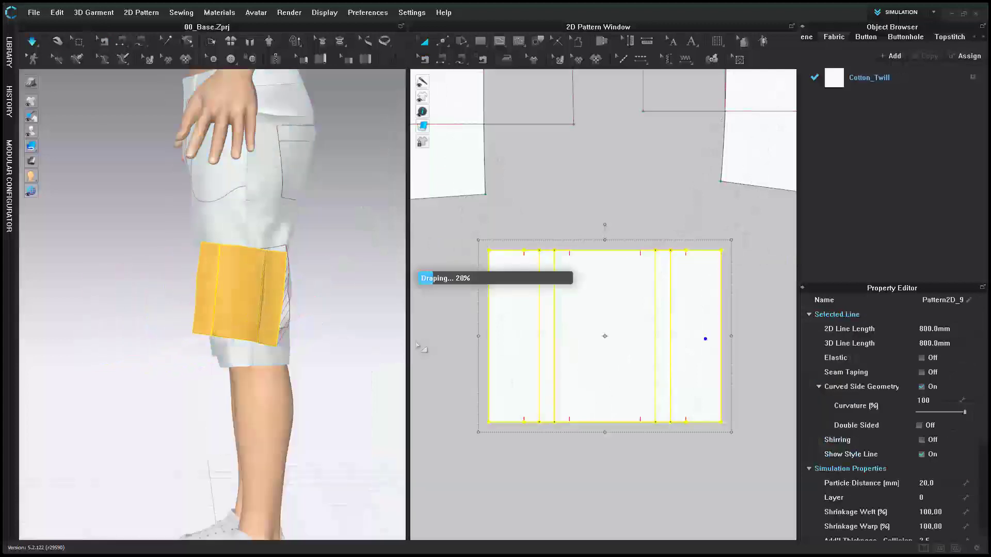
scroll(288, 321, up, 3)
right_drag(287, 322, 322, 327)
click(224, 293)
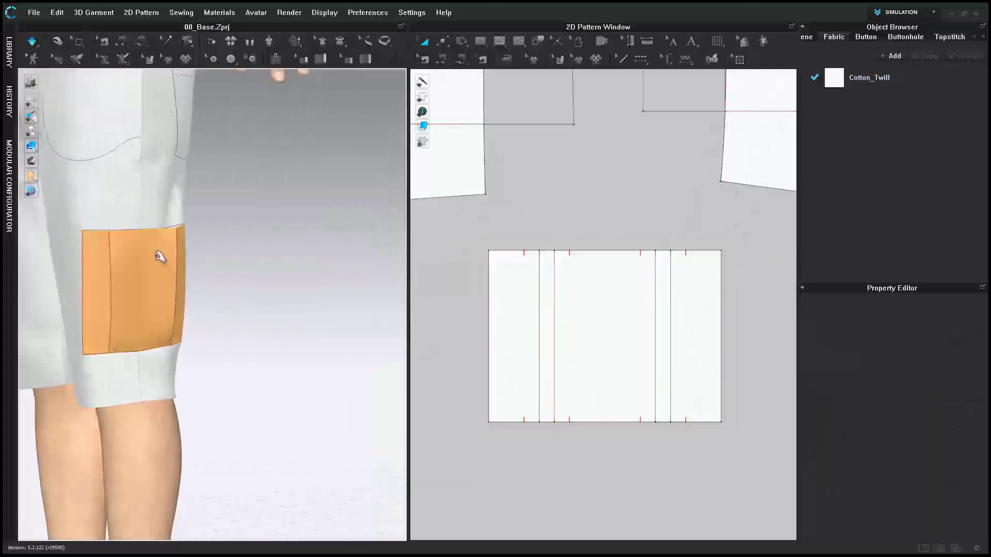
key(space)
middle_drag(150, 252, 230, 270)
scroll(230, 274, up, 3)
right_drag(229, 274, 213, 287)
scroll(527, 264, down, 3)
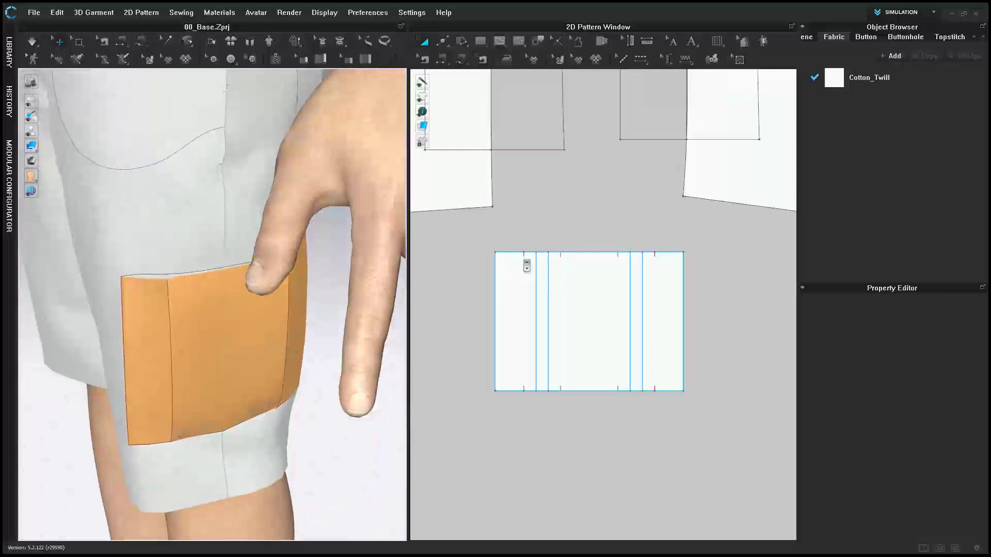
scroll(564, 257, down, 3)
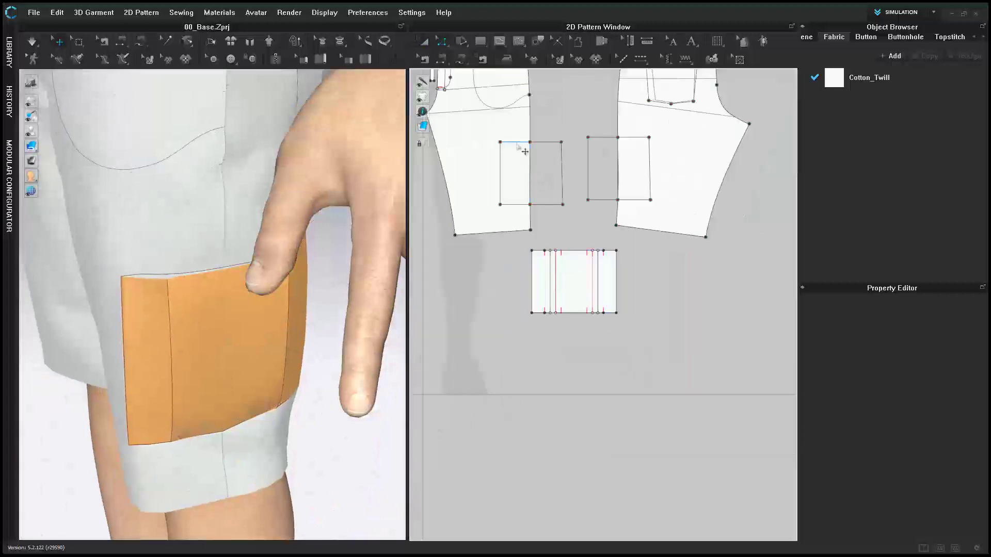
- Offset the top edges of the pocket outlines on both leg pieces as internal lines, with the direction reversed to run above the pocket
click(517, 145)
right_click(636, 144)
click(663, 190)
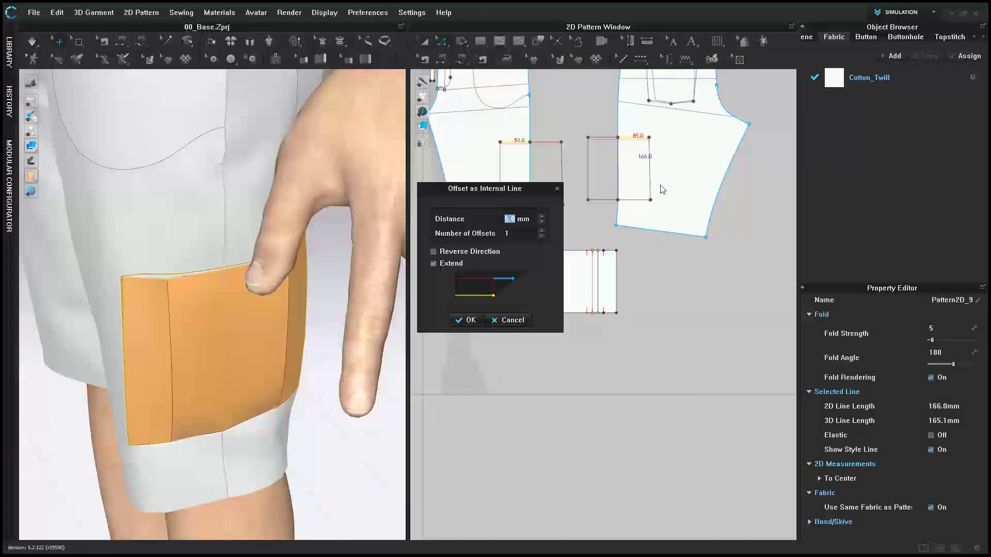
click(433, 252)
click(466, 320)
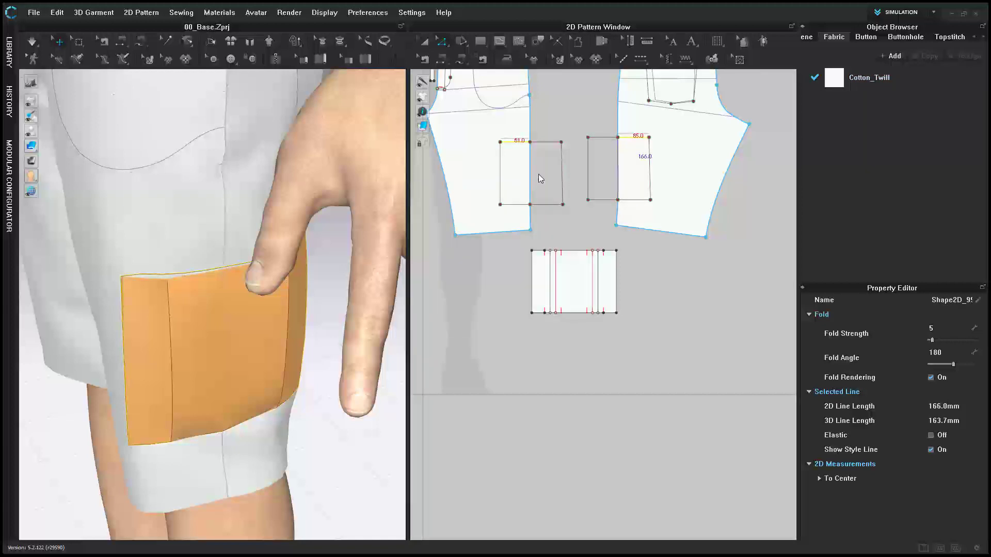
- Clone the full pocket outline spanning the side seam as a separate piece beside the pleated pocket
click(544, 153)
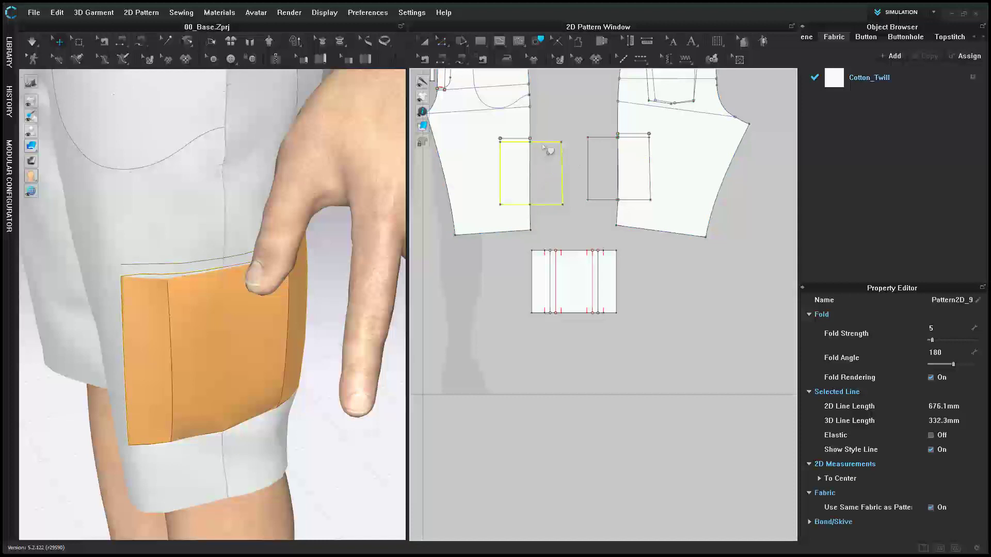
right_click(549, 150)
click(573, 150)
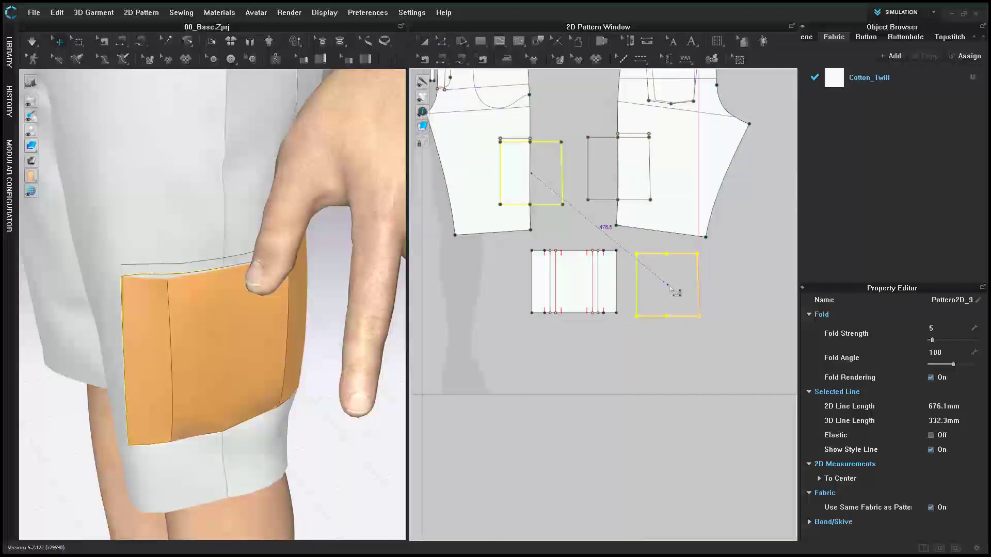
click(674, 292)
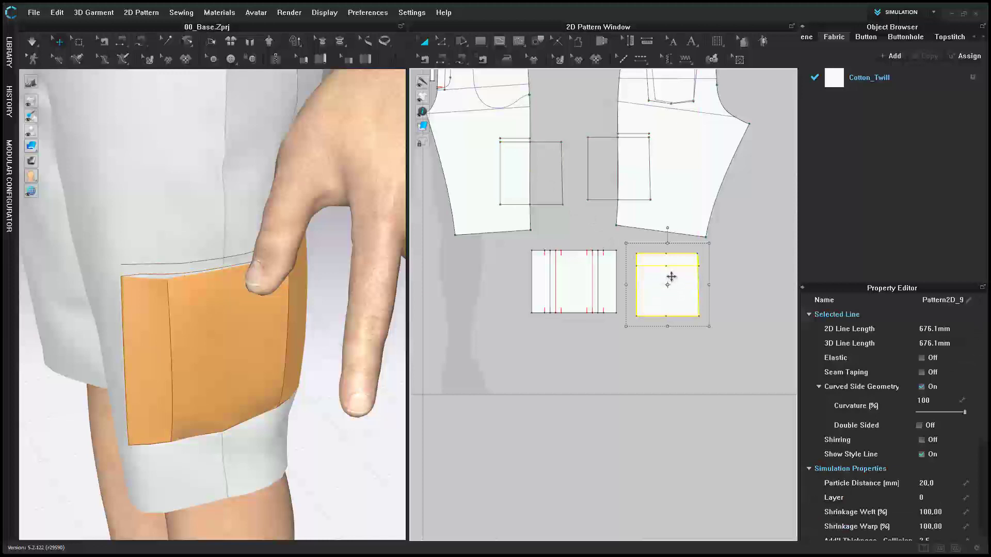
- Shorten the cloned piece into a pocket flap and shape its bottom edge to a centred point
scroll(671, 276, up, 3)
drag(671, 277, 663, 276)
key(z)
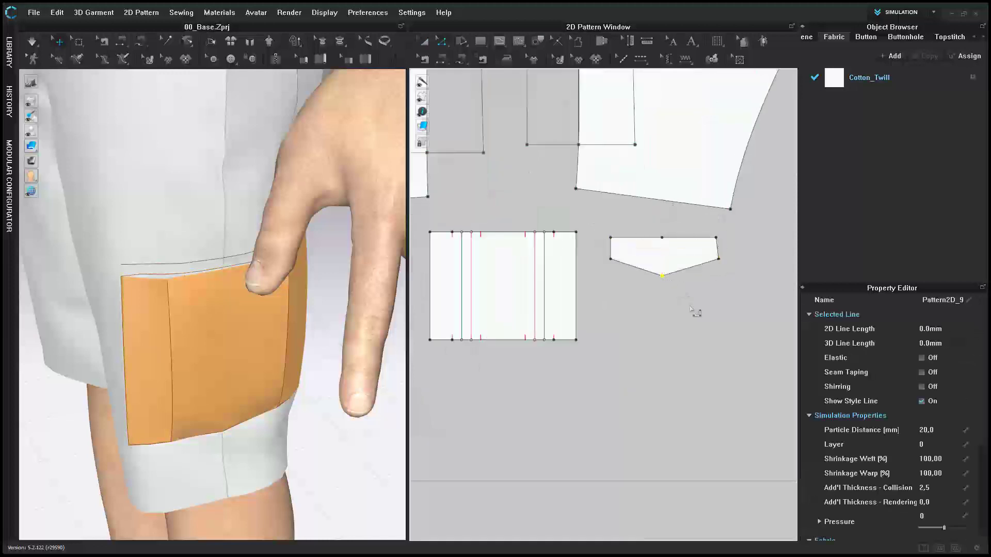
click(692, 309)
scroll(567, 175, down, 3)
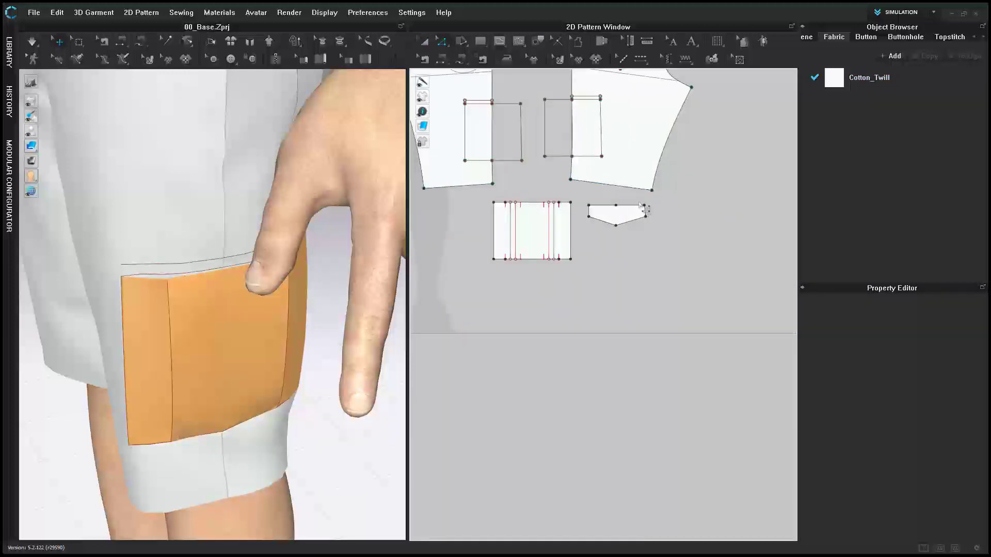
- Sew the flap's top edge to the offset internal lines above the pocket on both leg pieces
key(n)
click(611, 204)
click(491, 105)
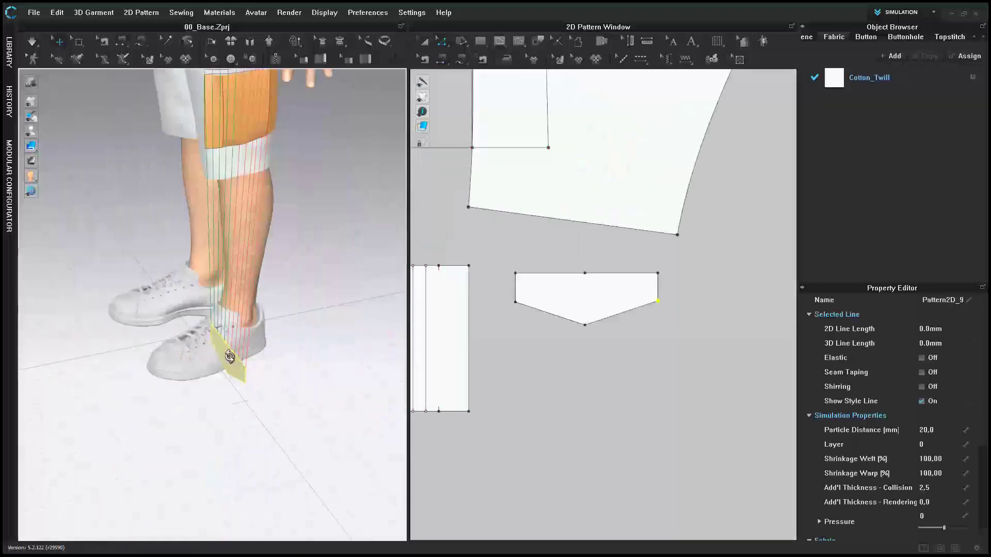
- Place the flap on the leg above the pocket in 3D and simulate to fold it down over the pocket opening
right_click(229, 356)
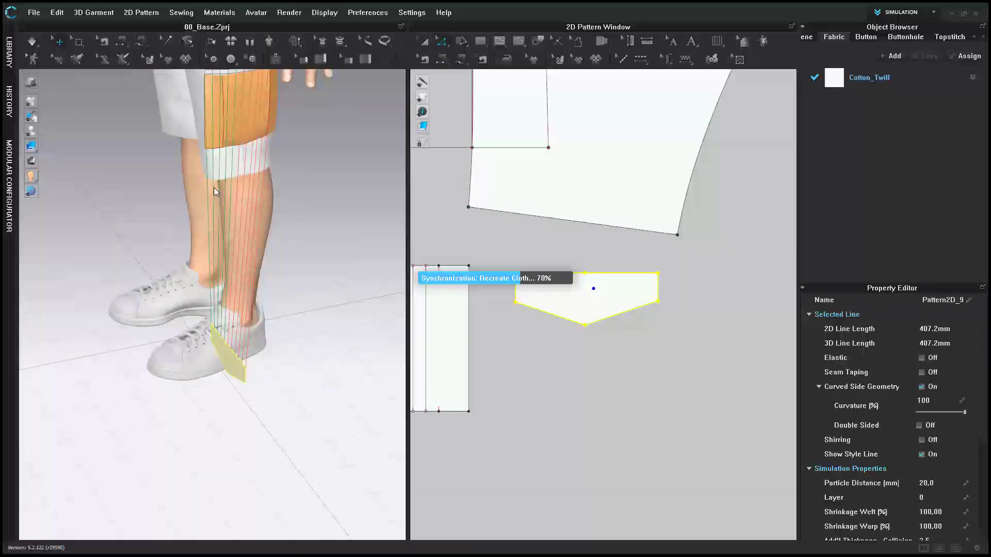
right_drag(214, 187, 278, 115)
middle_drag(104, 222, 245, 164)
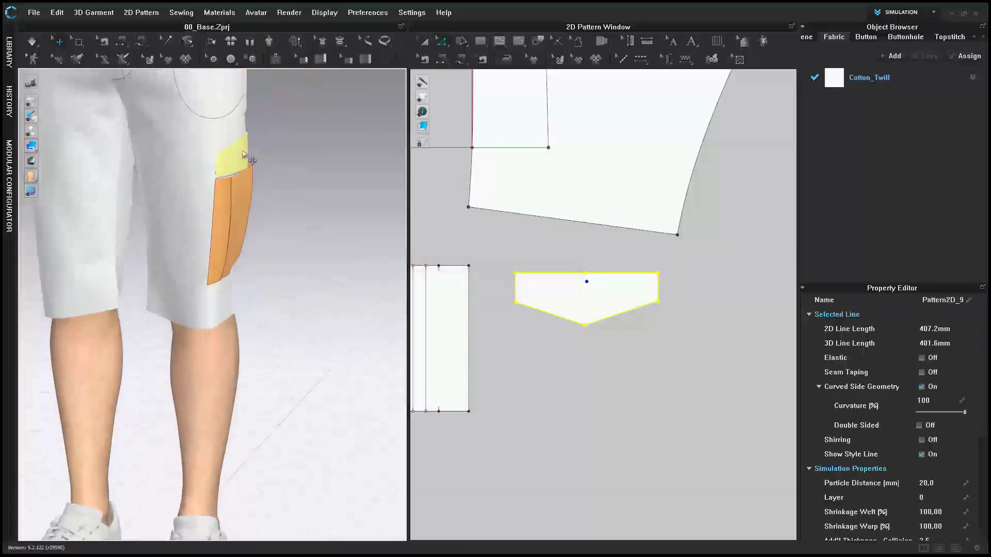
click(241, 151)
key(space)
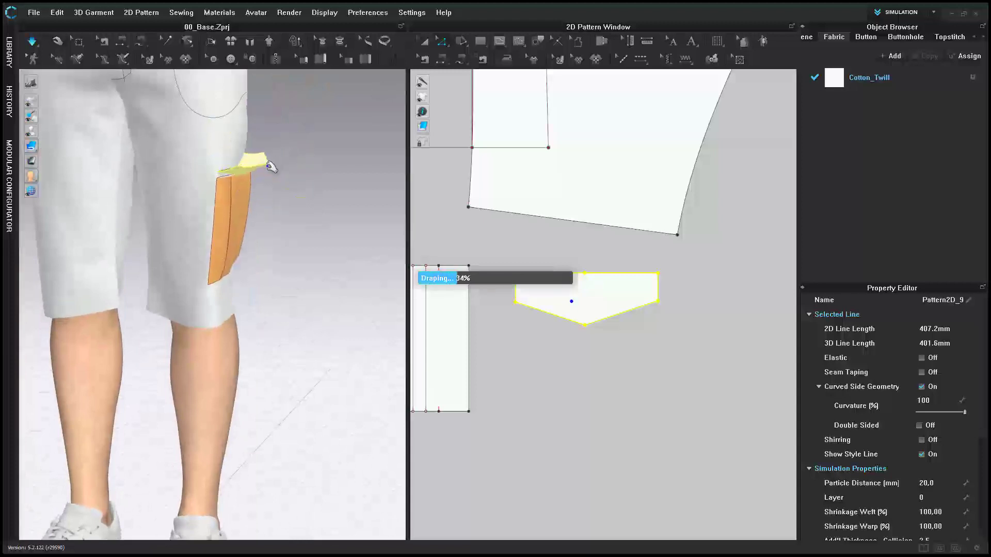
right_drag(311, 246, 299, 210)
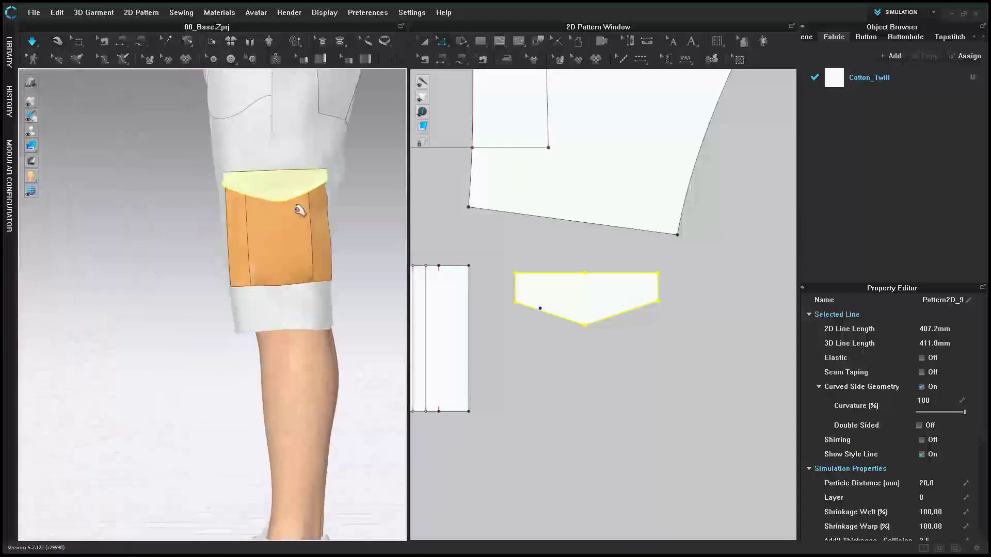